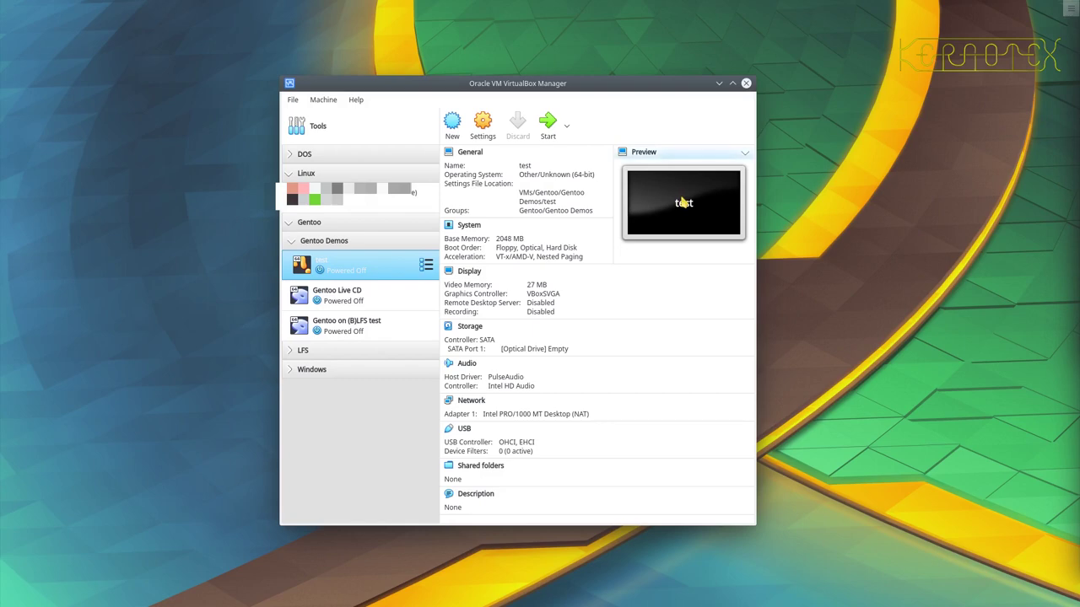
- Inside the Gentoo Demos group, start a new virtual machine named Gentoo with type Linux and version Gentoo (64-bit)
left_click(288, 177)
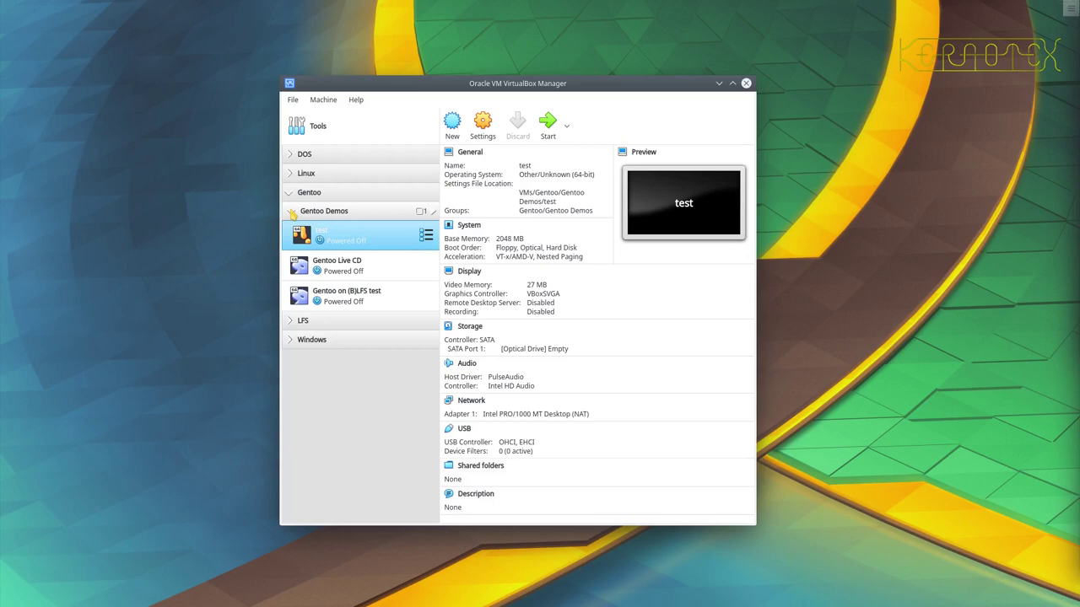
left_click(431, 212)
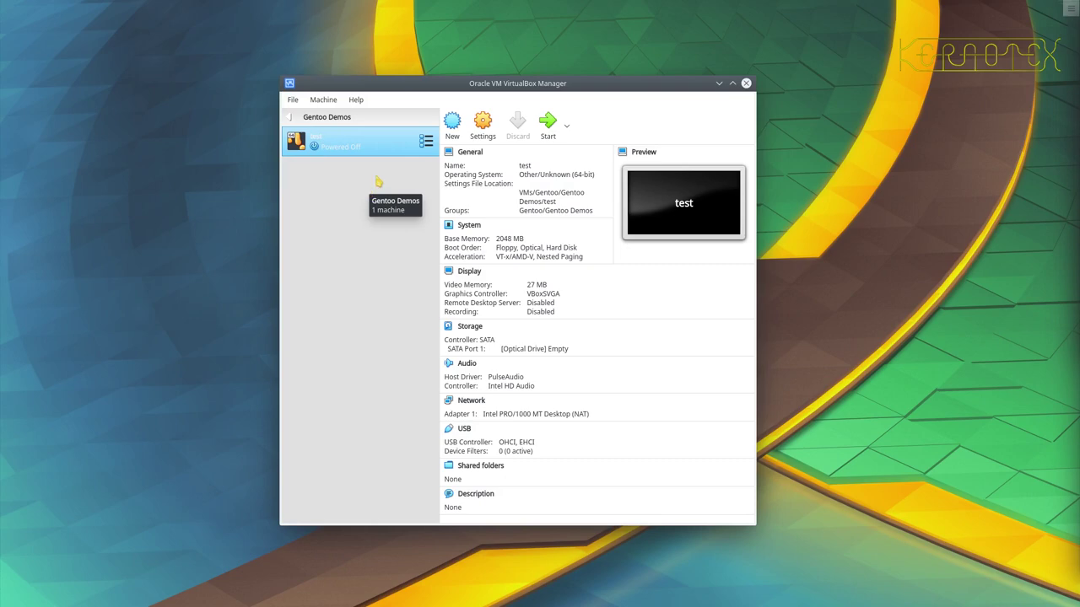
left_click(452, 123)
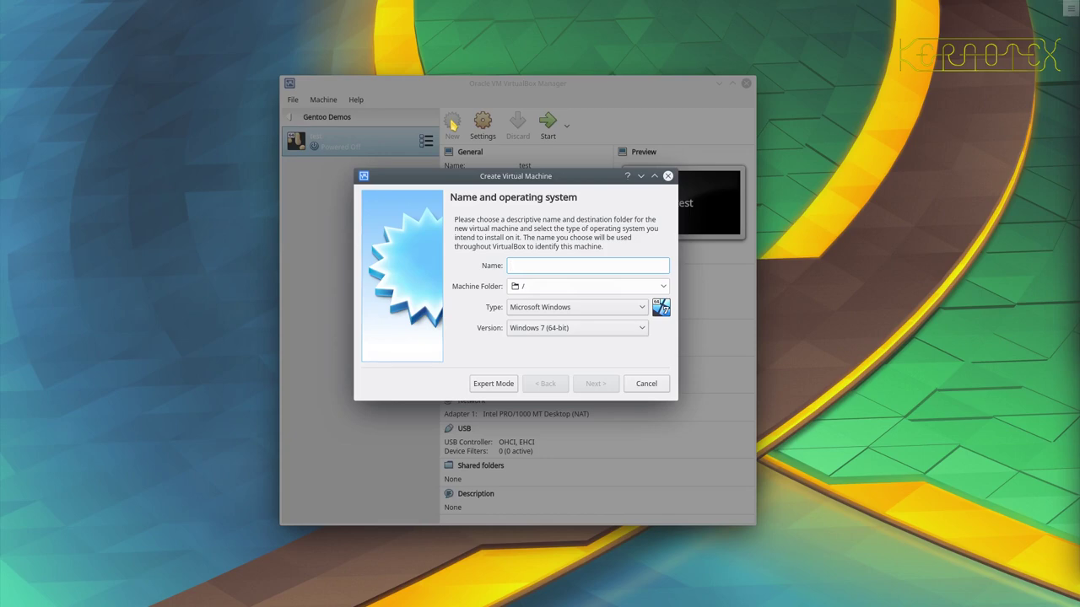
type("Gentoo")
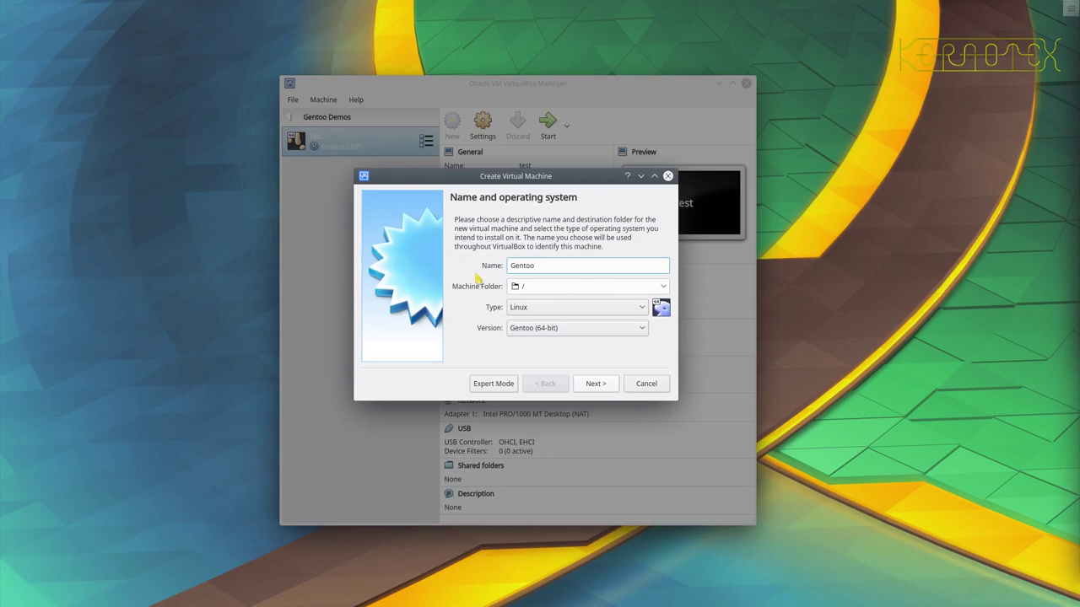
left_click(536, 309)
left_click(536, 308)
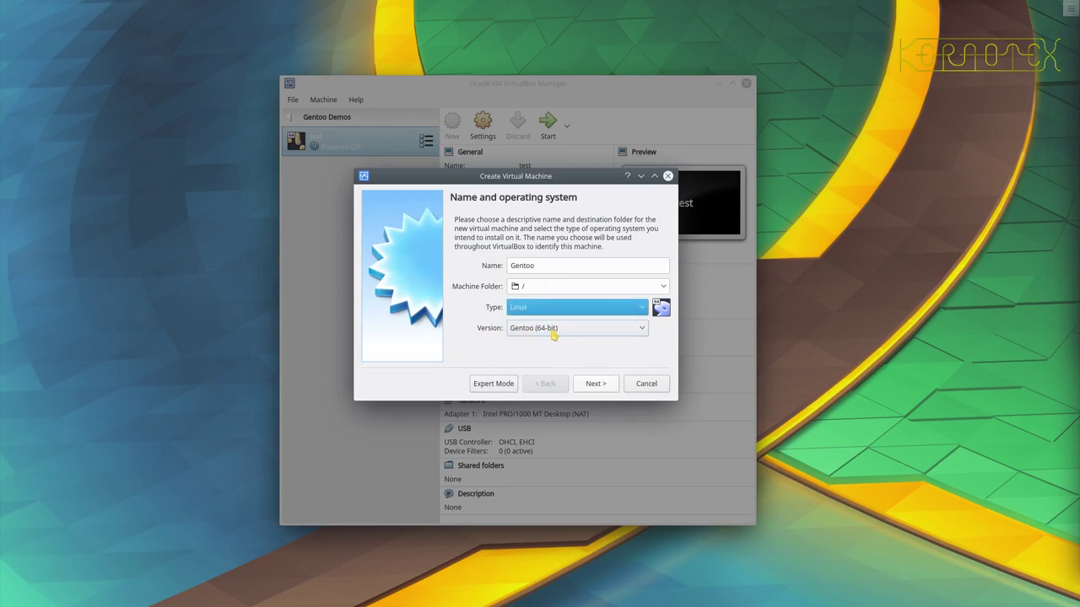
left_click(592, 386)
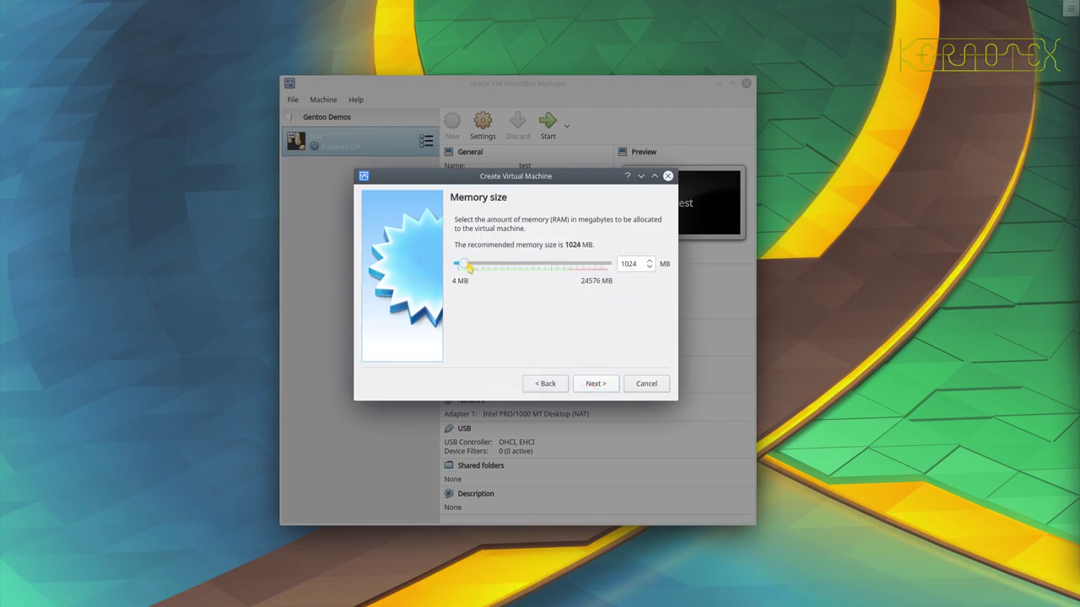
- Allocate 16384 MB of memory to the new virtual machine
left_click_drag(468, 267, 469, 268)
scroll(470, 267, "up", 20)
scroll(470, 268, "up", 13)
scroll(470, 267, "up", 11)
left_click(596, 387)
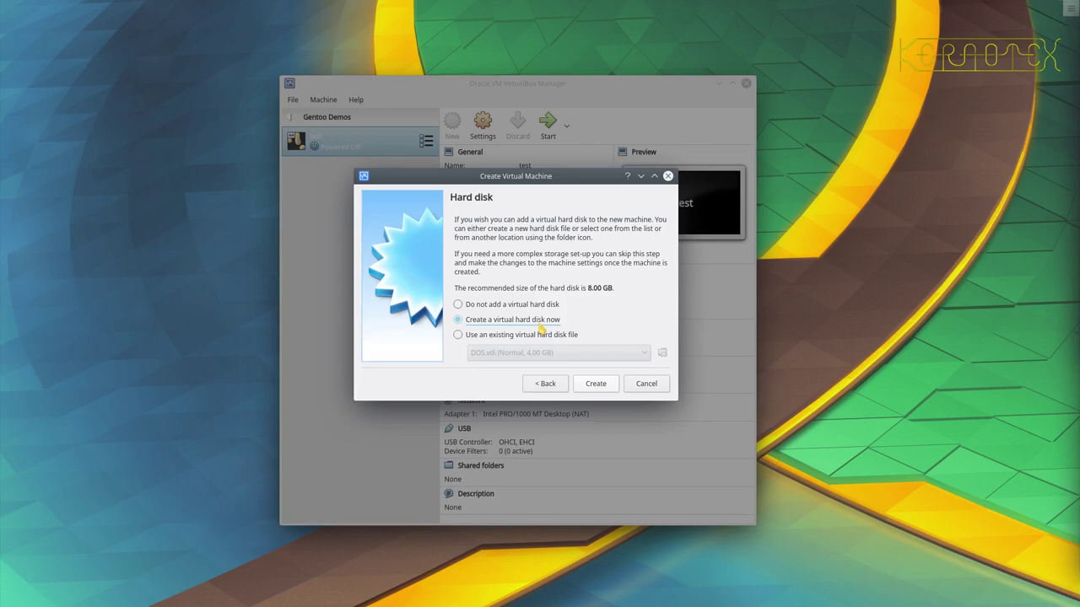
- Create a dynamically allocated 64 GB VDI virtual hard disk named Gentoo for the new machine
left_click(594, 385)
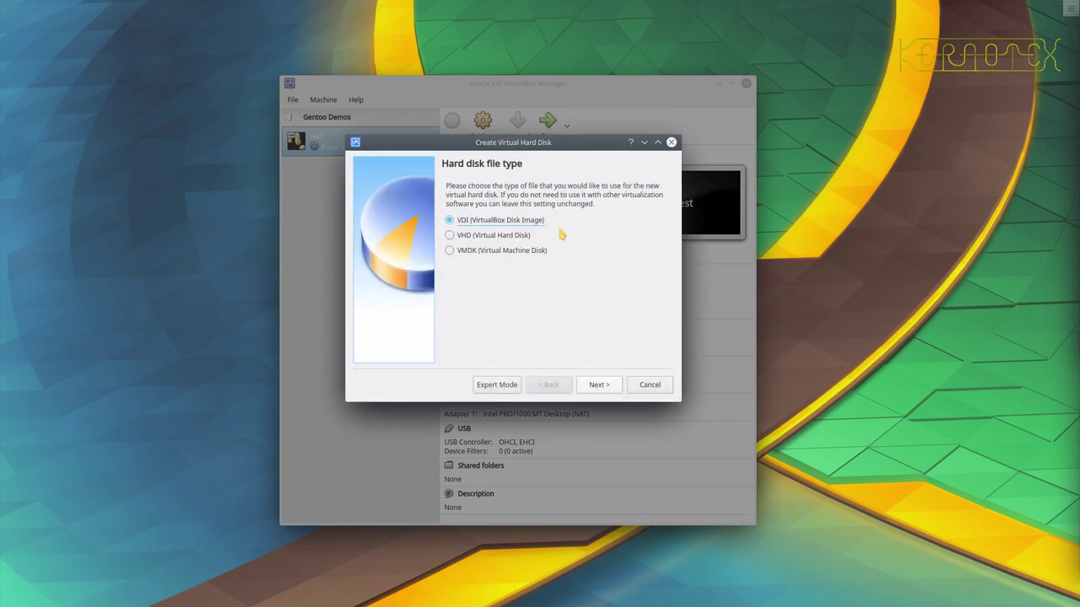
left_click(598, 384)
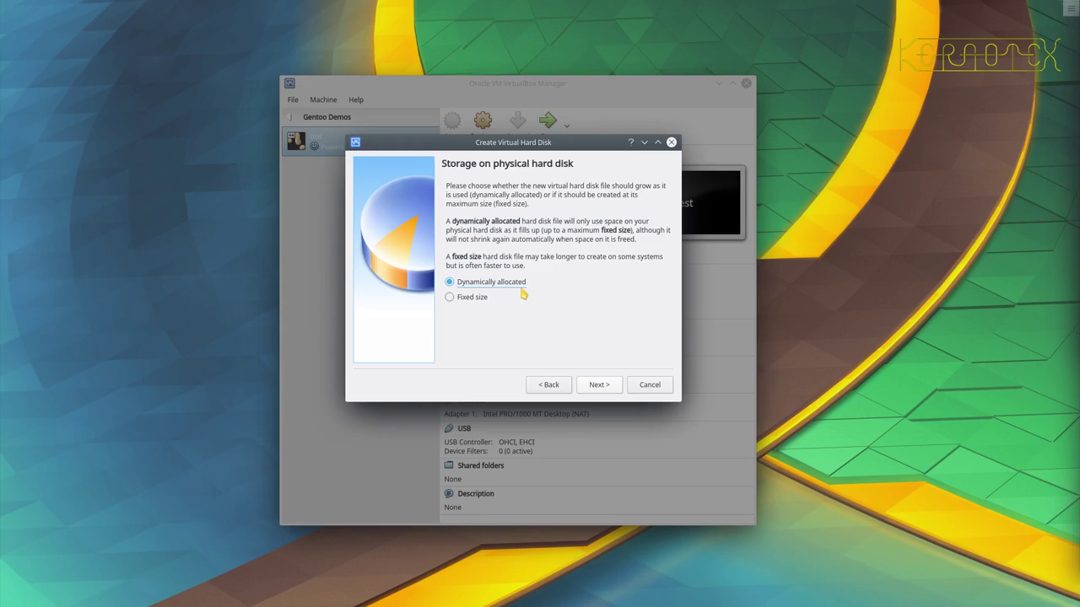
left_click(598, 387)
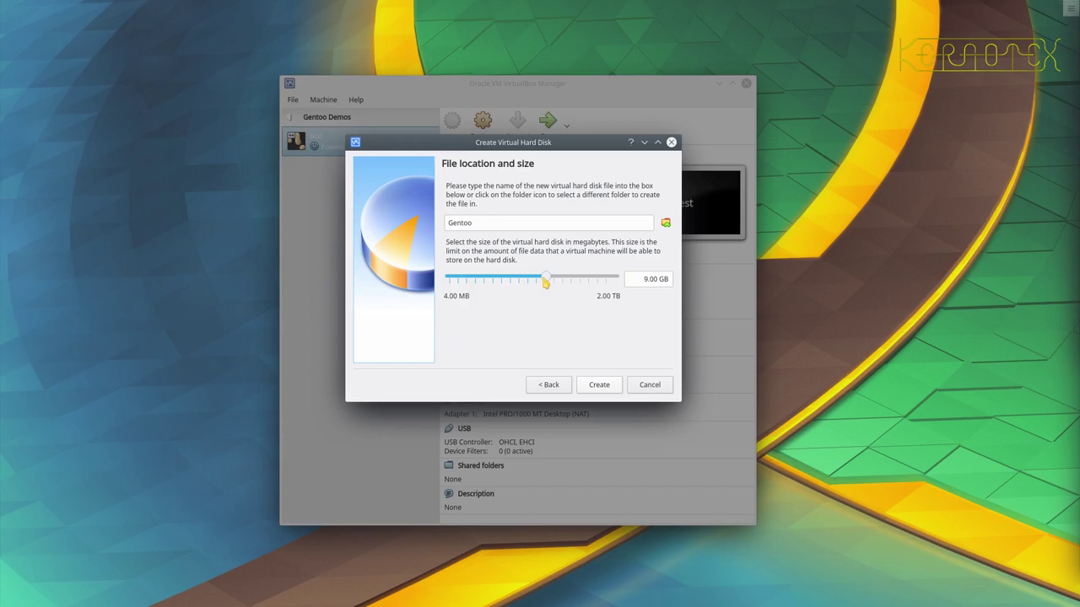
scroll(546, 284, "up", 5)
scroll(546, 283, "up", 1)
left_click(599, 384)
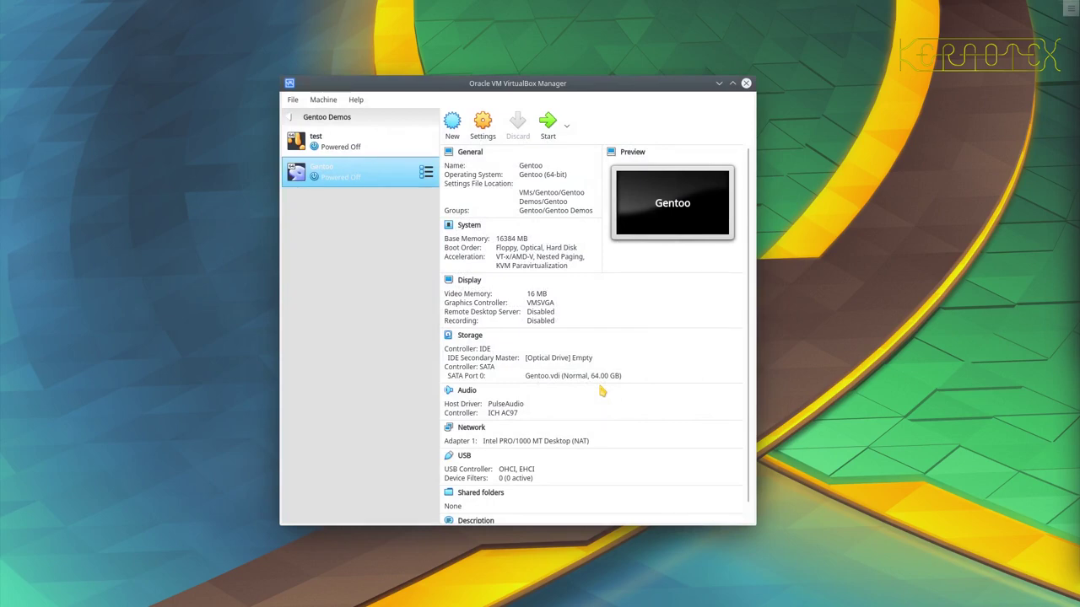
- In the Gentoo machine's settings, disable Floppy and order the boot devices as Hard Disk, Optical, Network, Floppy
right_click(388, 181)
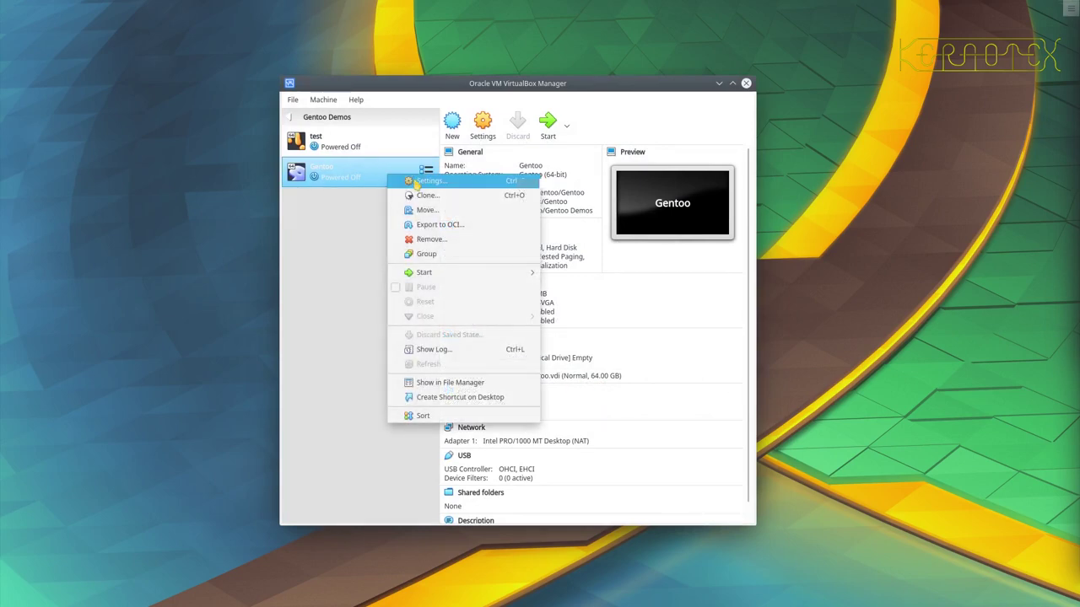
left_click(410, 181)
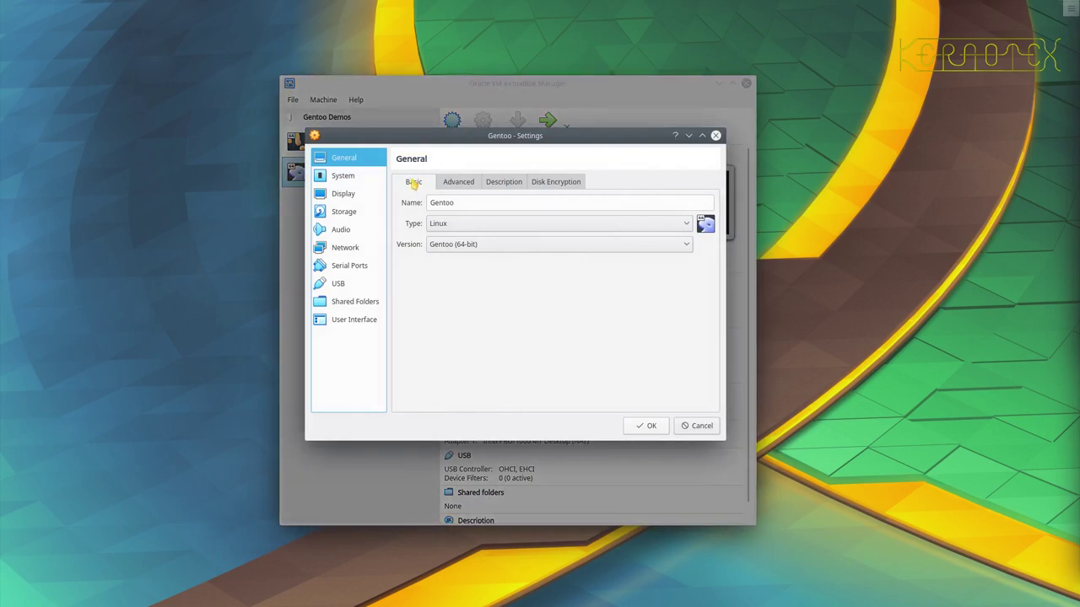
left_click(352, 175)
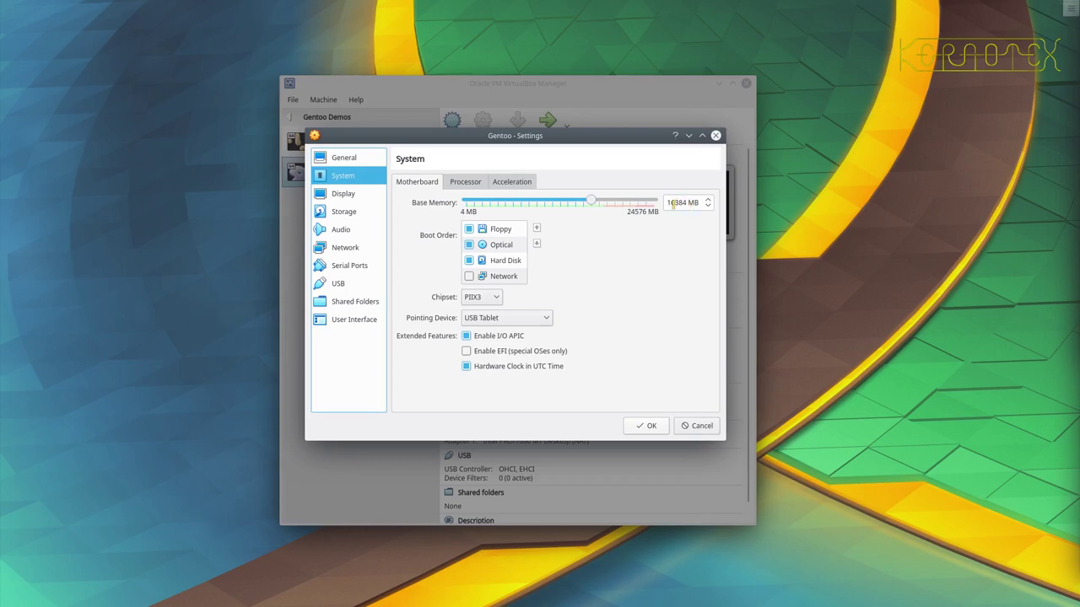
left_click(469, 229)
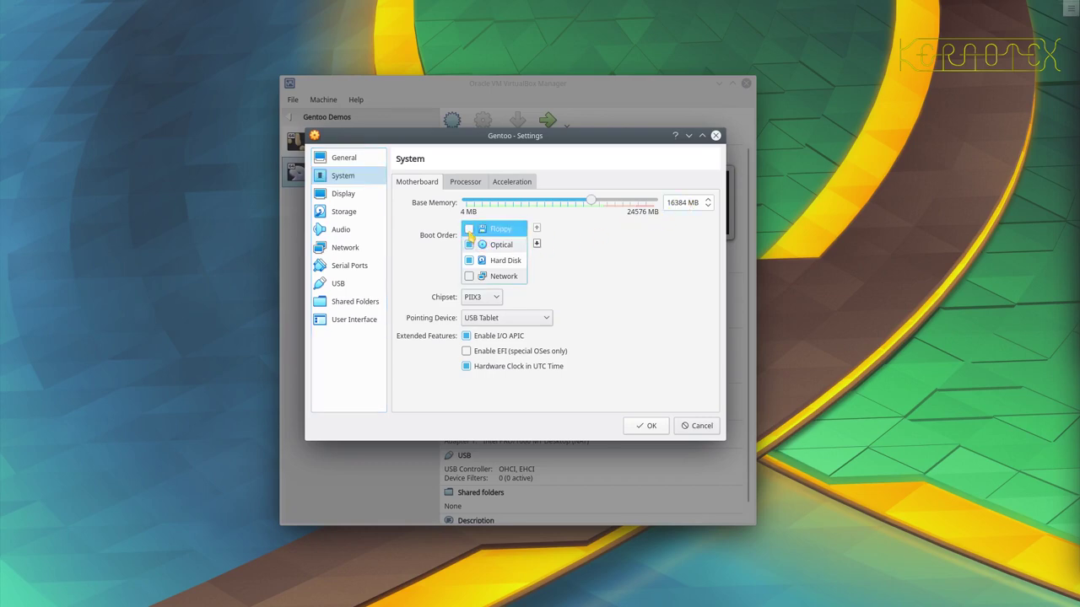
left_click(537, 244)
left_click(536, 243)
left_click(536, 244)
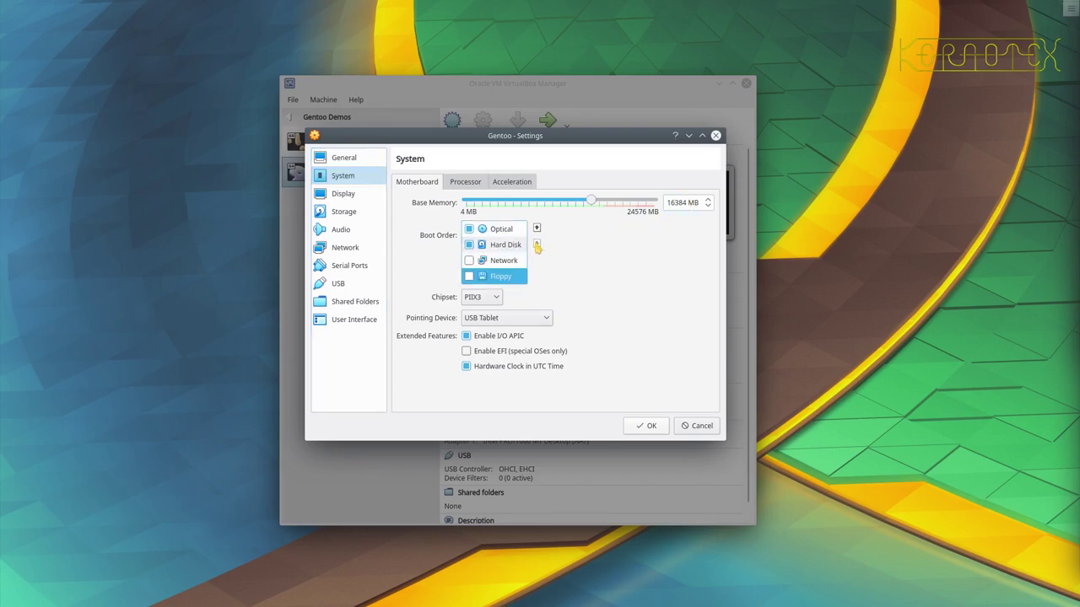
left_click(478, 245)
left_click(469, 244)
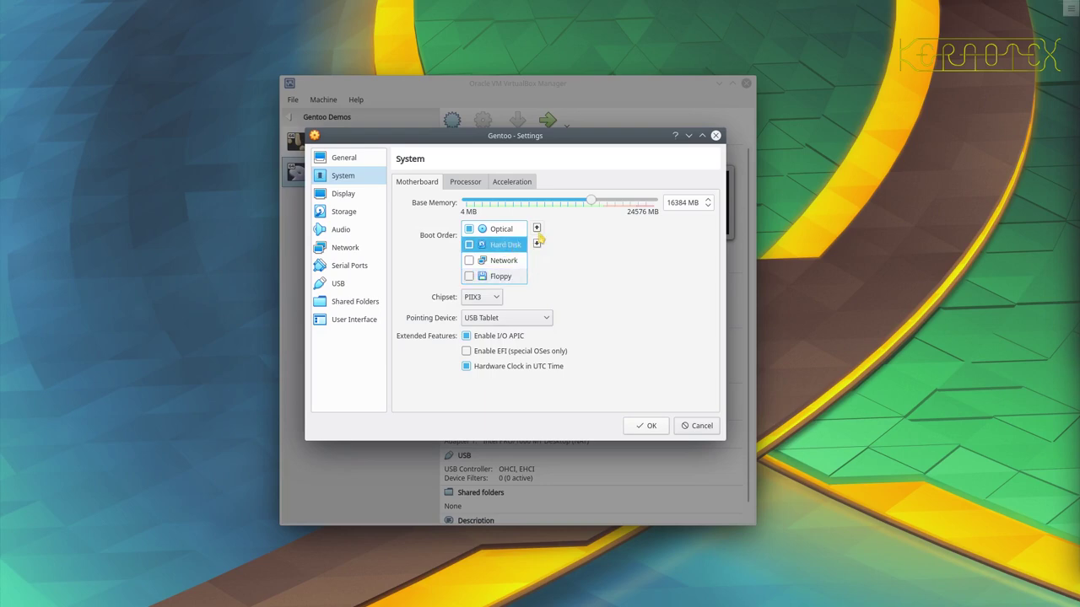
left_click(536, 229)
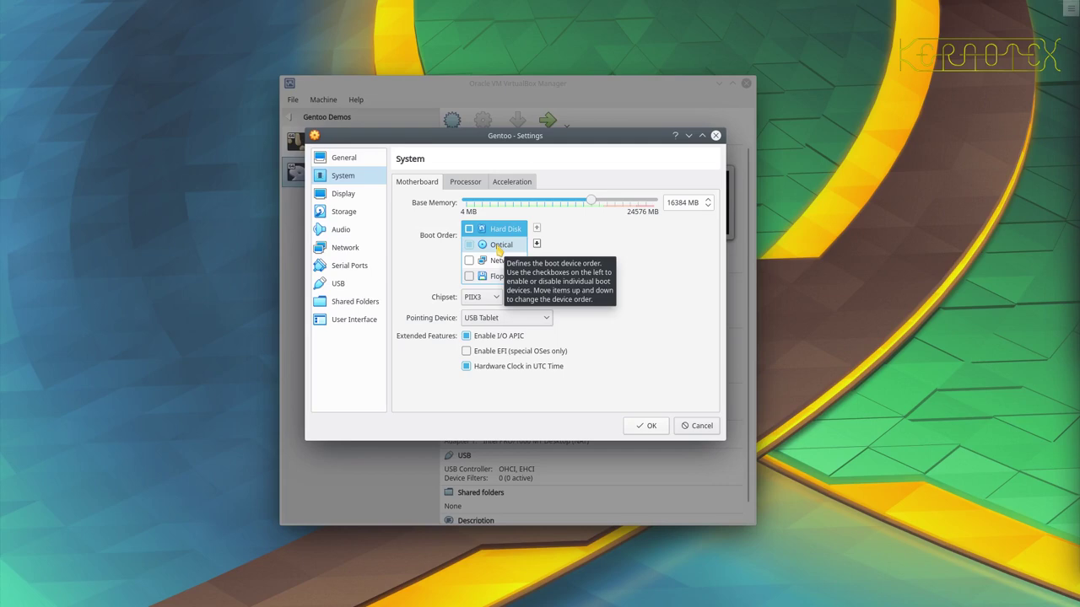
- Set the motherboard's chipset to ICH9 and its pointing device to PS/2 Mouse
left_click(481, 297)
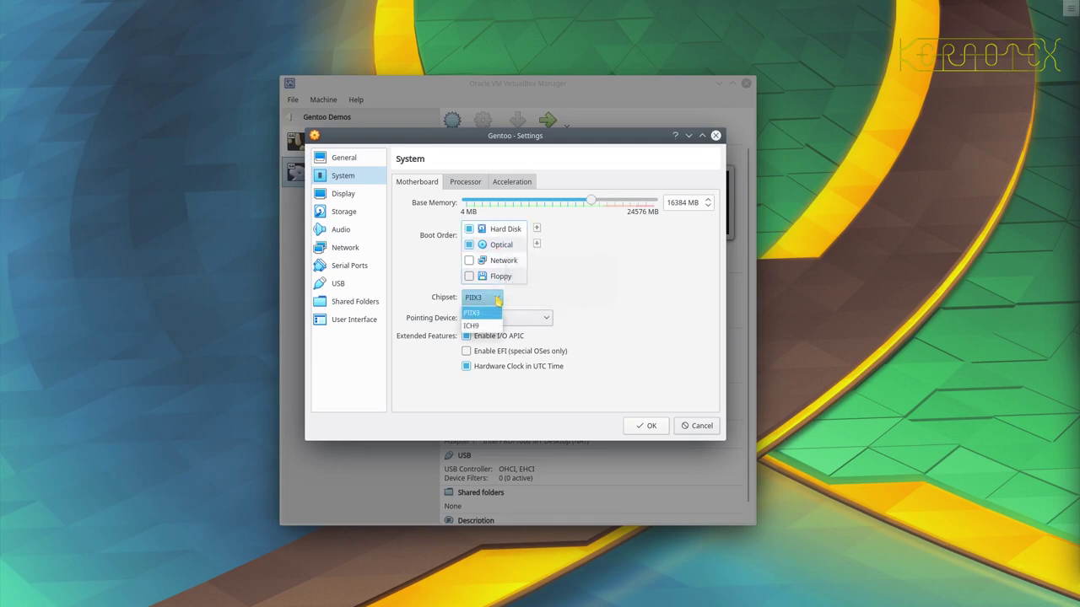
left_click(478, 327)
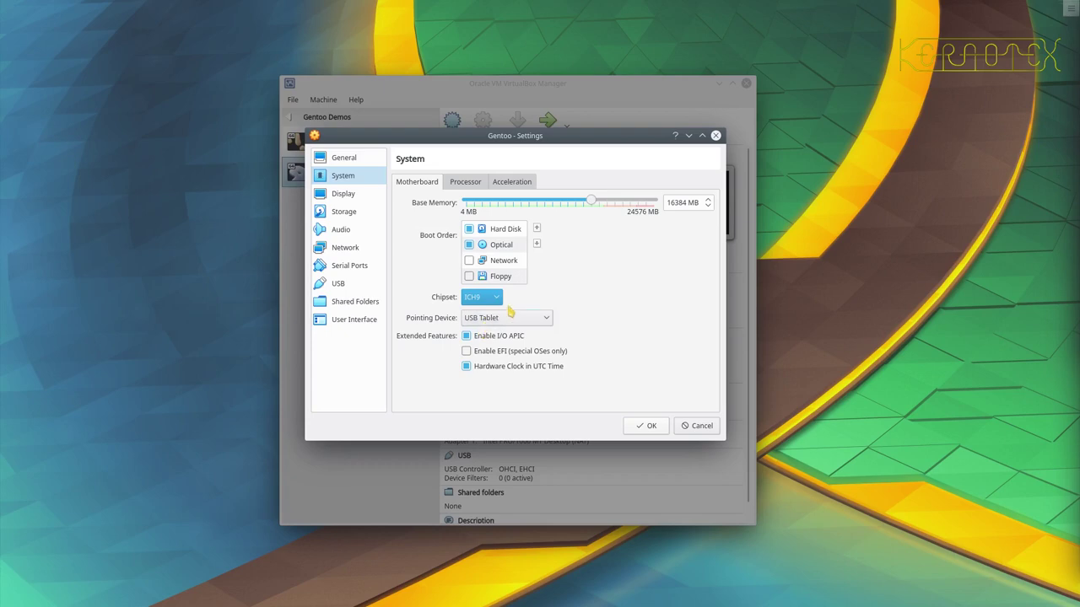
left_click(511, 322)
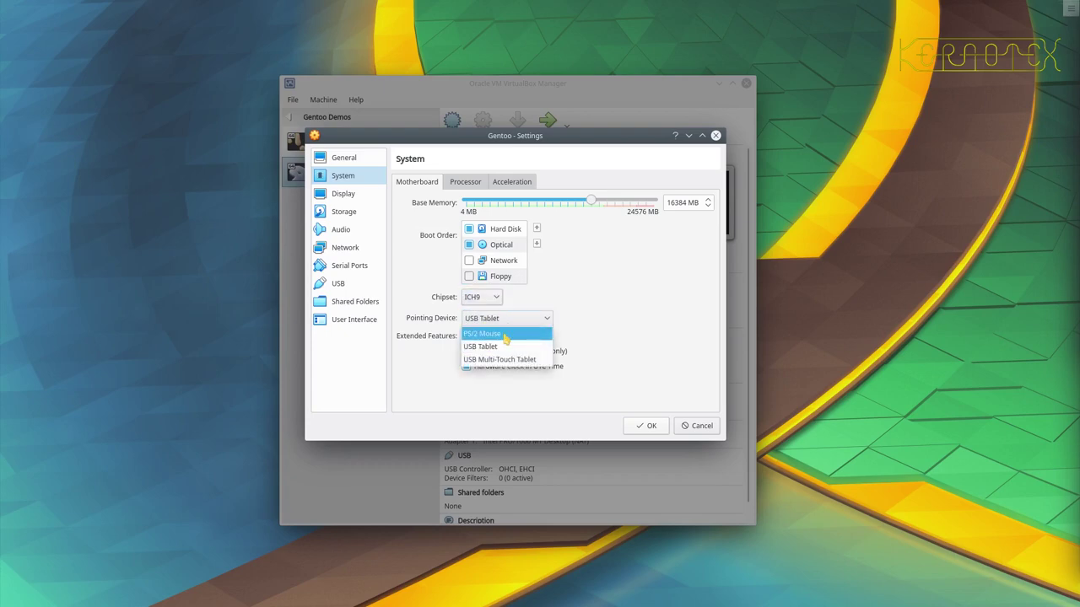
left_click(505, 334)
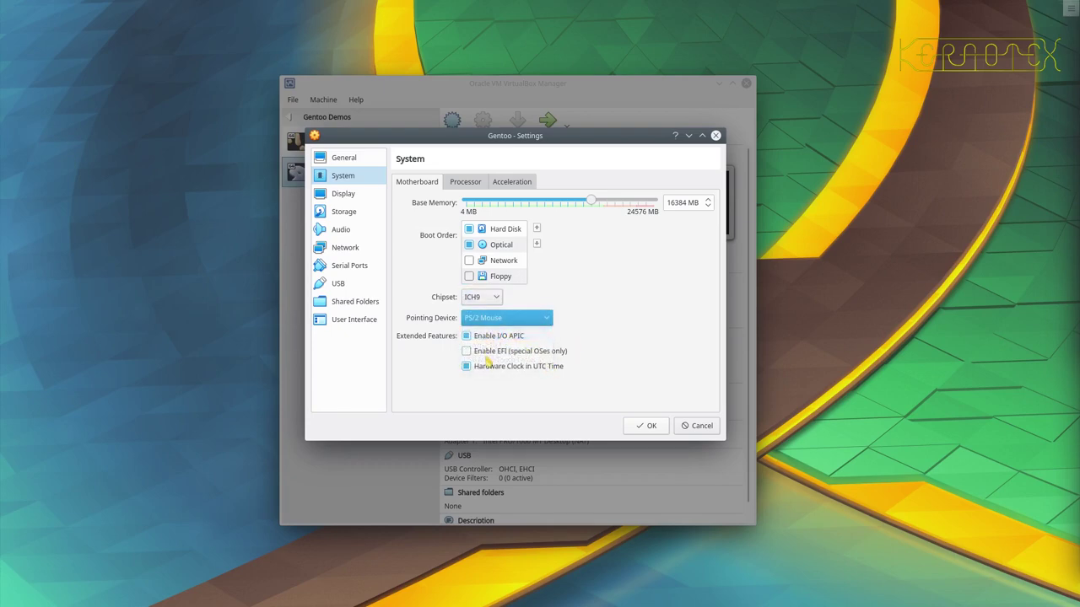
- Assign 6 processors and enable PAE/NX for the machine, and check its acceleration settings
left_click(462, 184)
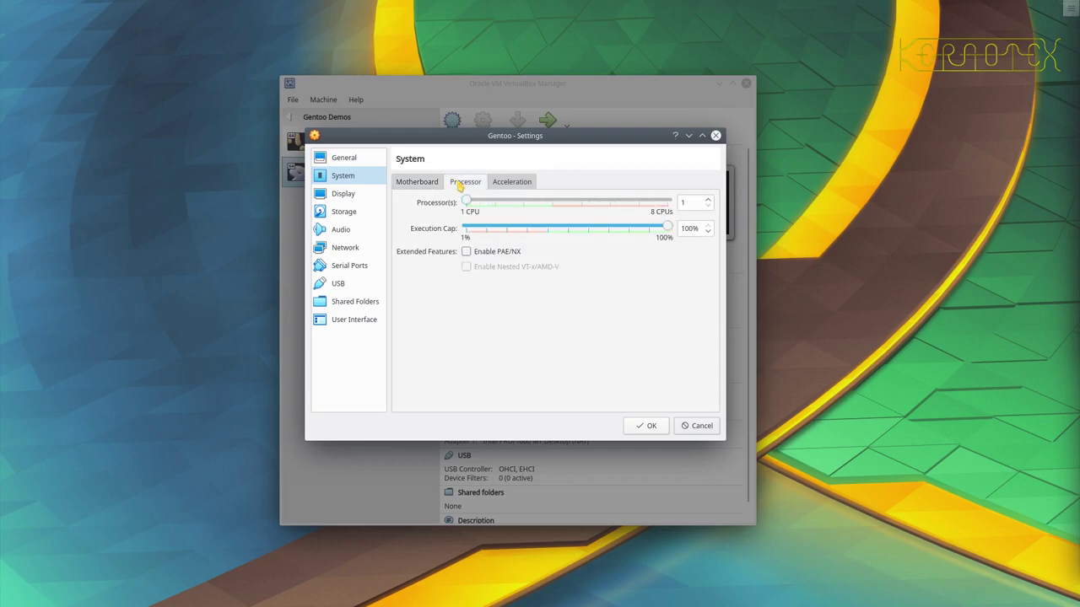
left_click(608, 207)
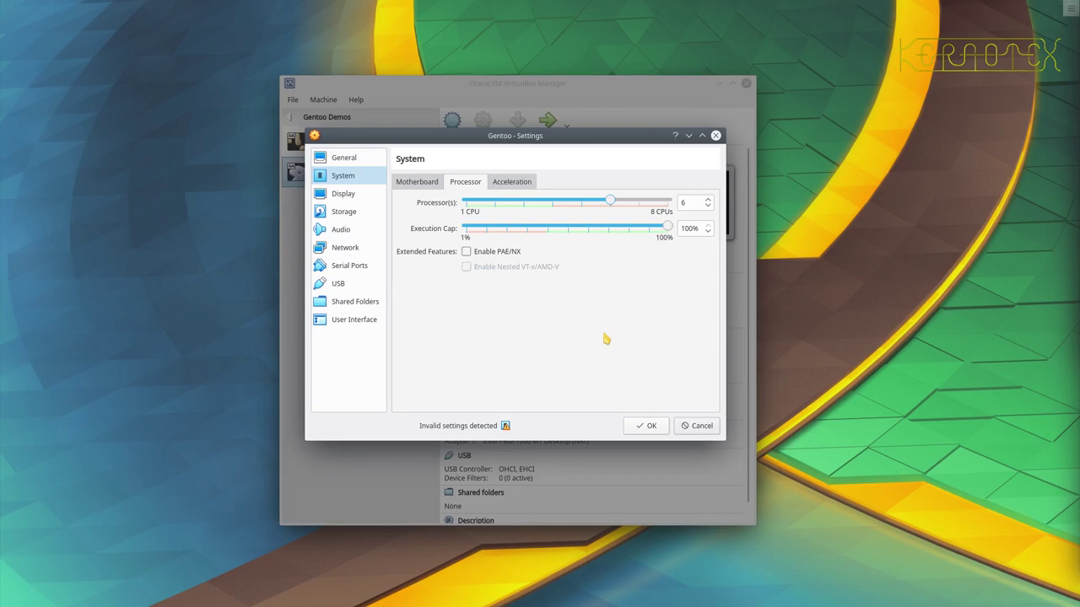
left_click(467, 252)
left_click(499, 185)
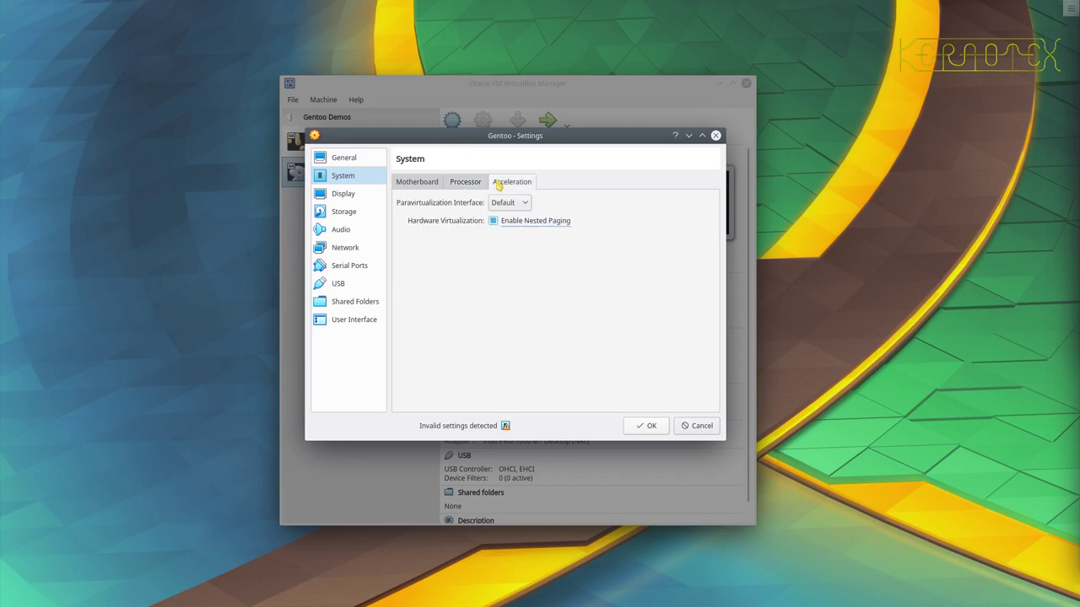
- Set the display's graphics controller to VBoxSVGA and enable 3D acceleration
left_click(356, 196)
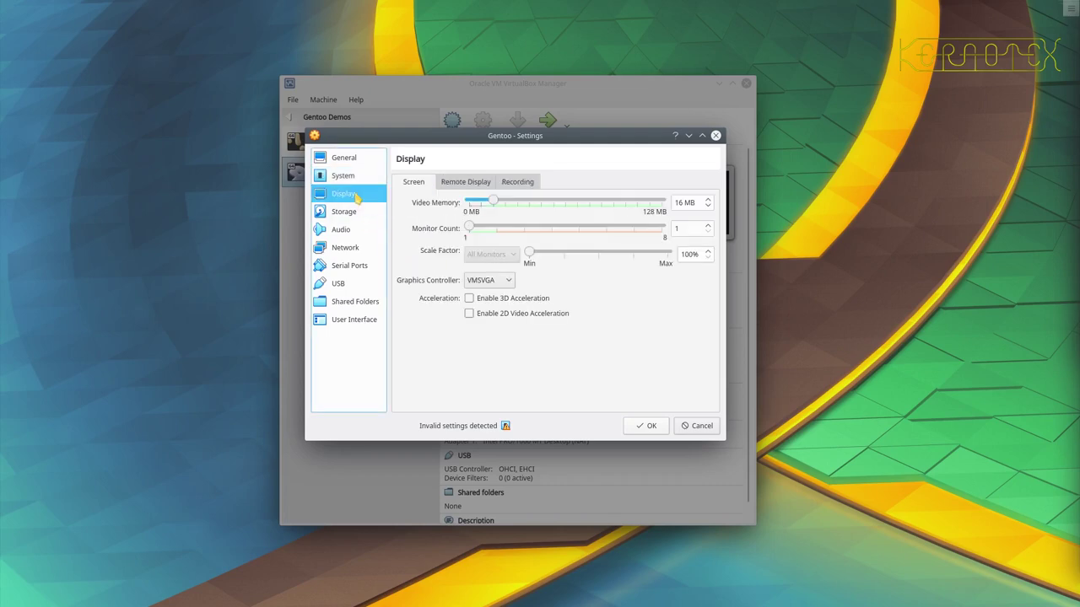
left_click(498, 281)
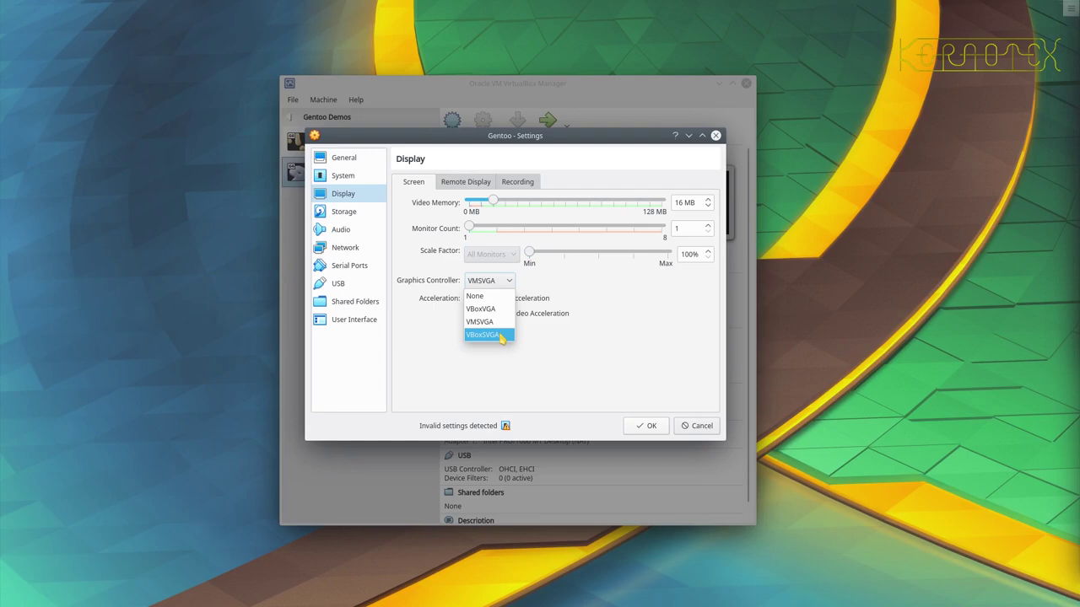
left_click(501, 337)
left_click(470, 298)
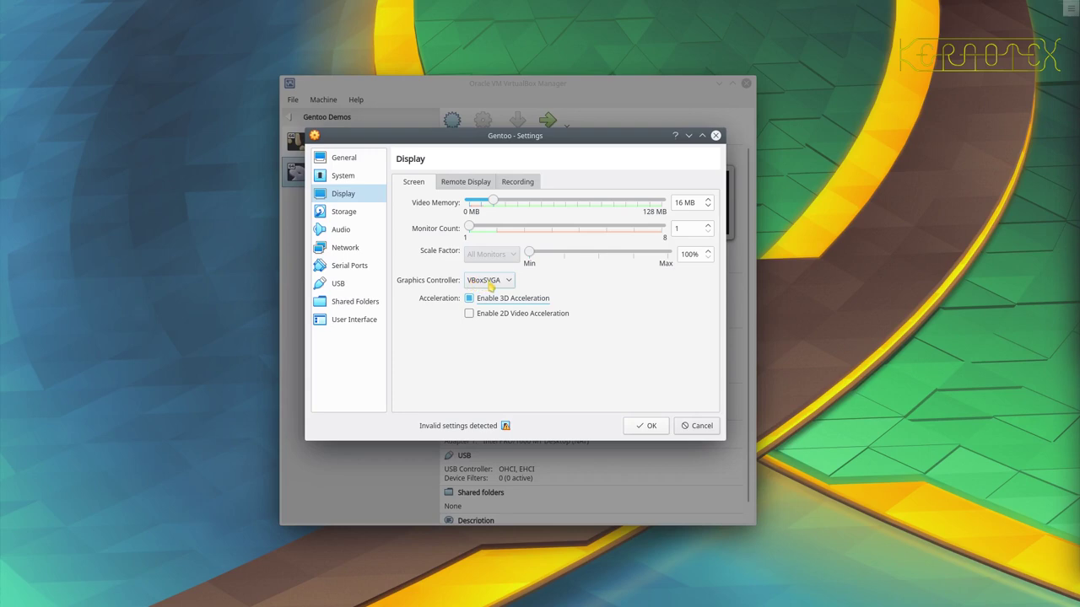
- Remove the IDE controller from the machine's storage devices and view the attributes of Gentoo.vdi
left_click(344, 212)
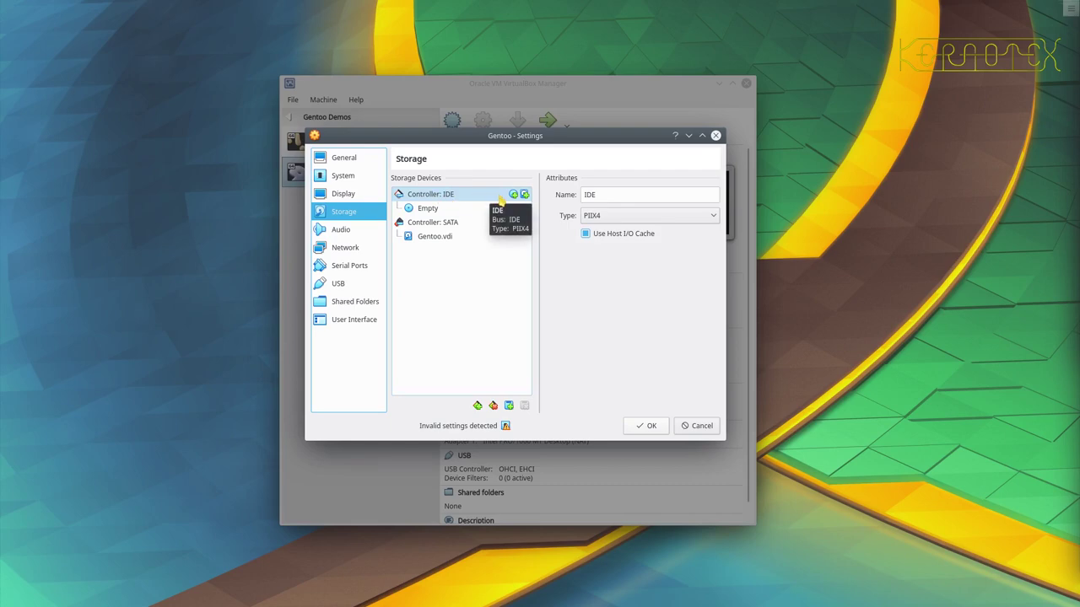
left_click(493, 406)
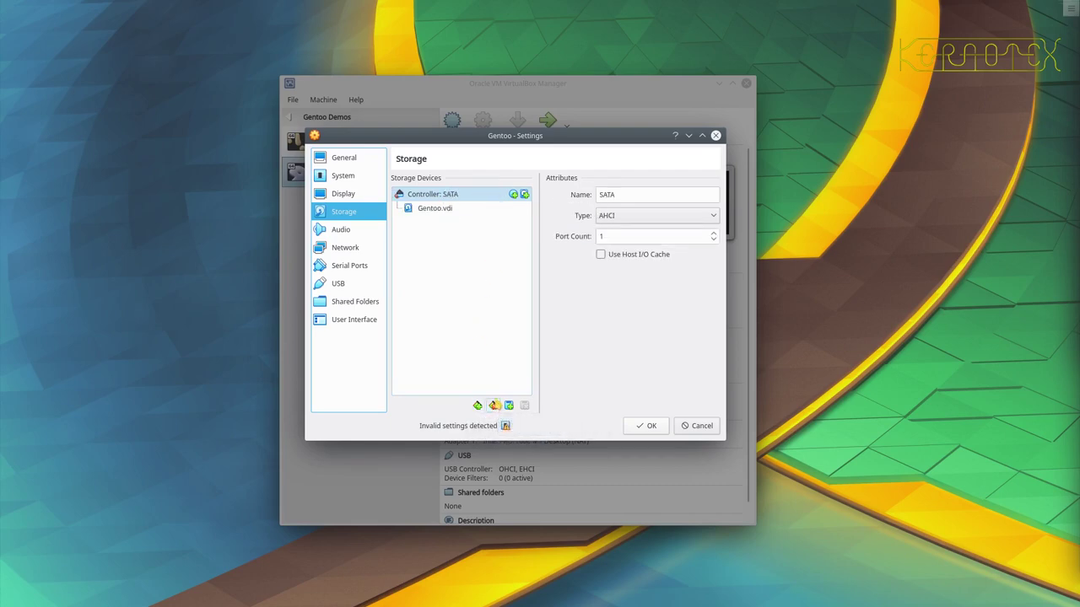
left_click(432, 211)
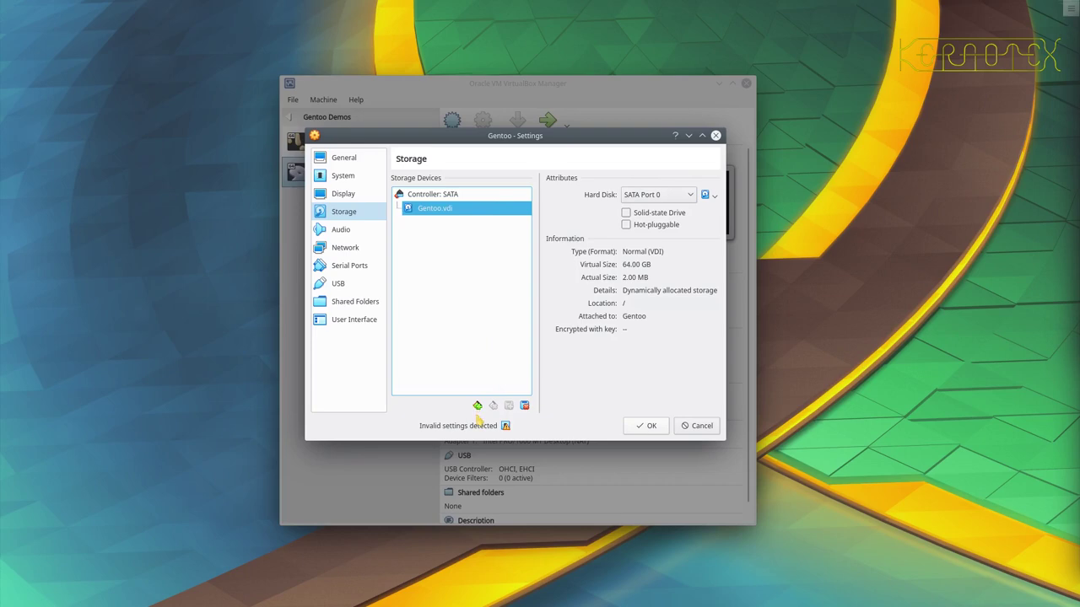
- Start adding an optical drive to the SATA controller and opt to choose a virtual optical disk for it
left_click(431, 195)
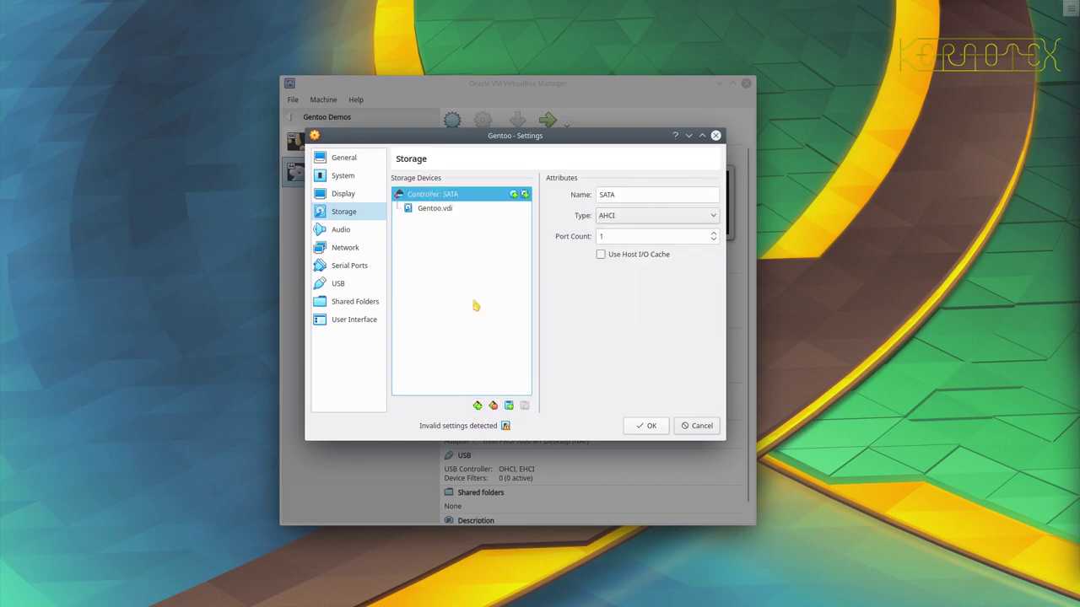
left_click(508, 405)
left_click(509, 407)
left_click(508, 406)
left_click(540, 416)
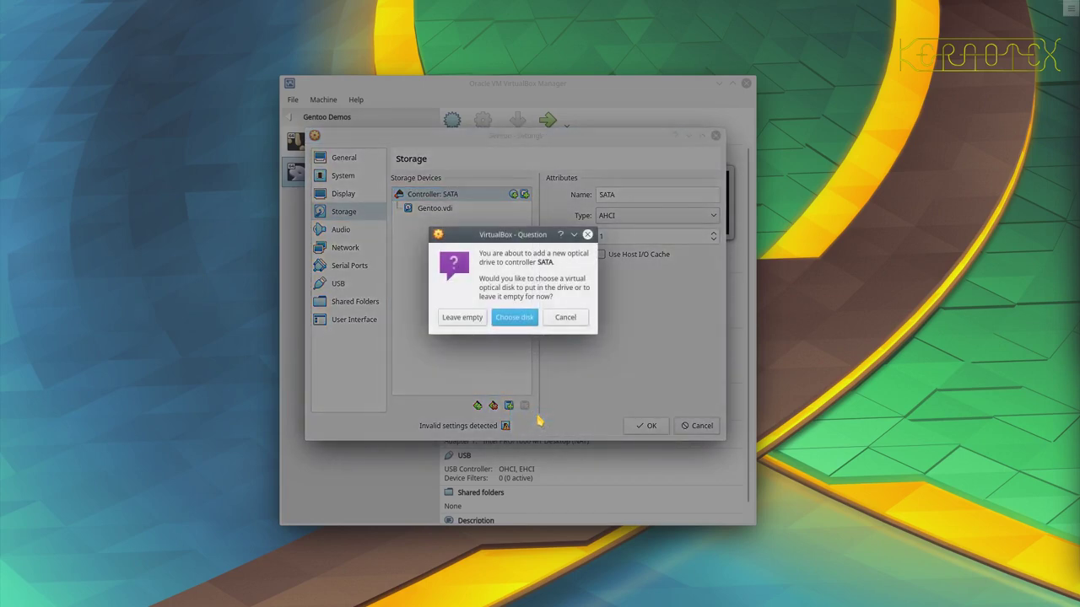
left_click(515, 321)
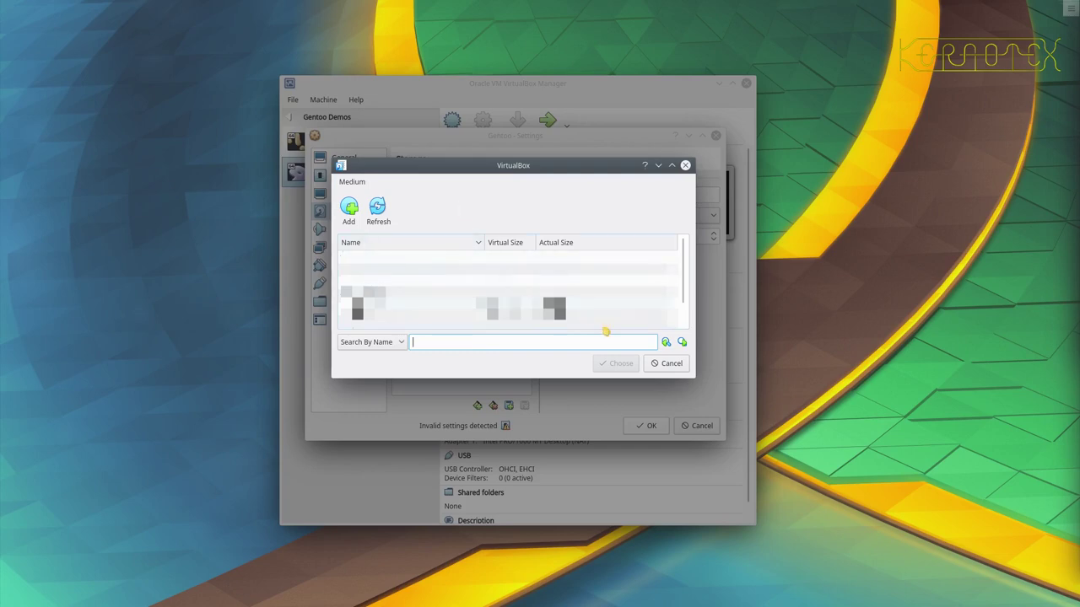
- Add install-amd64-minimal-20190526T214502Z.iso to the list of available optical disk images
left_click(681, 287)
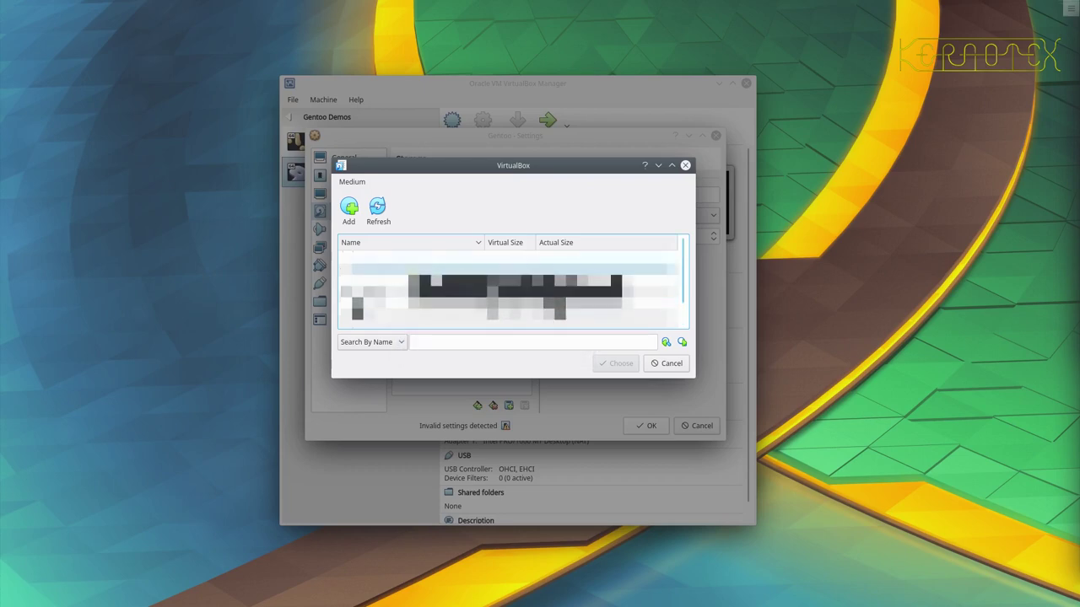
left_click(349, 208)
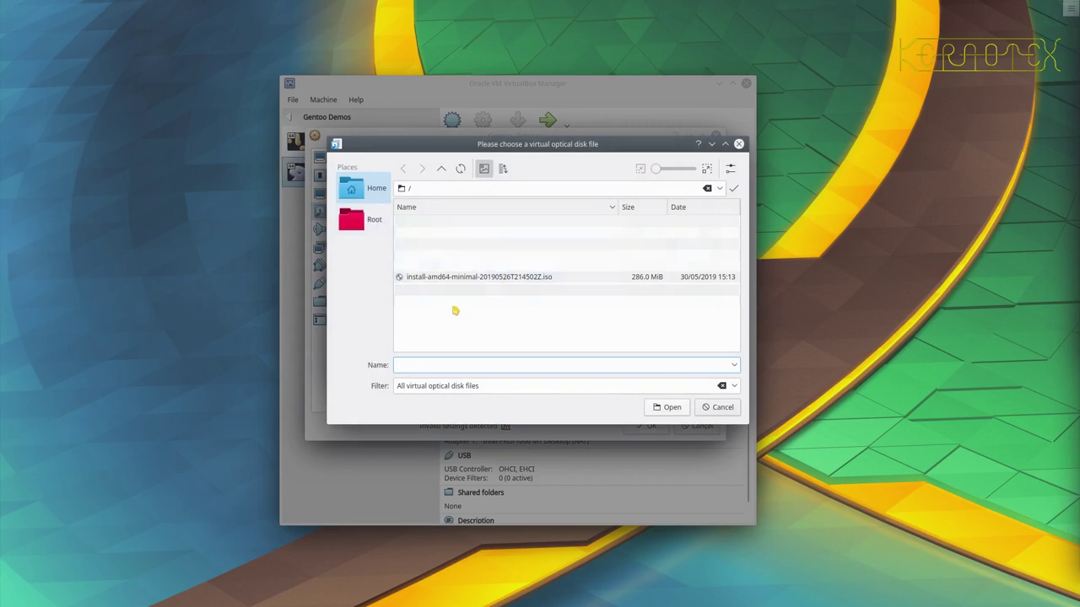
double_click(506, 278)
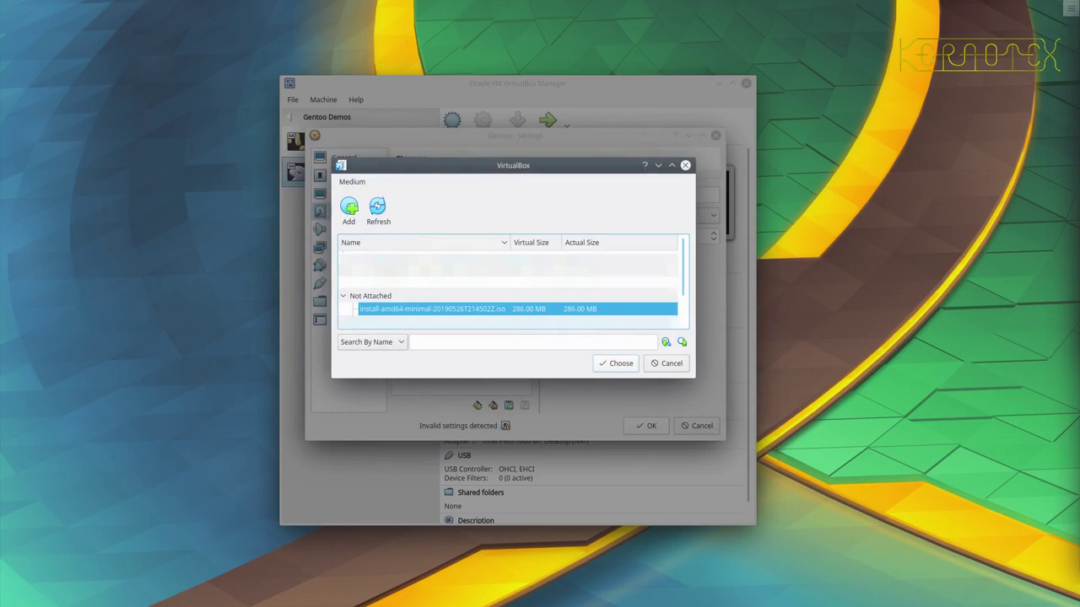
- Switch to Chromium, search the web for "gentoo handbook" and open the Gentoo Wiki's Handbook main page
key("alt+Tab")
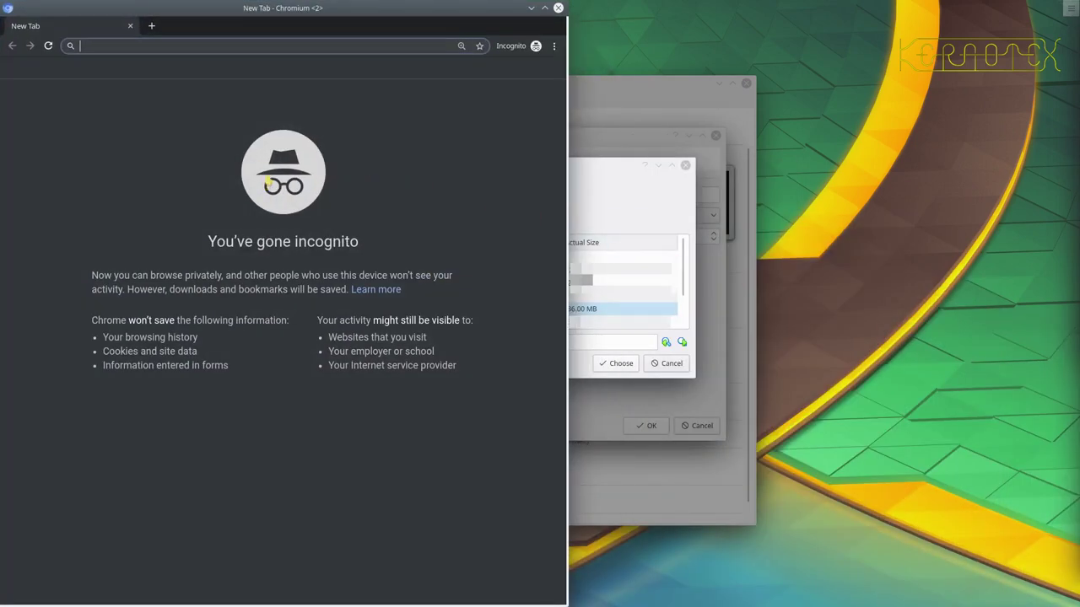
type("g")
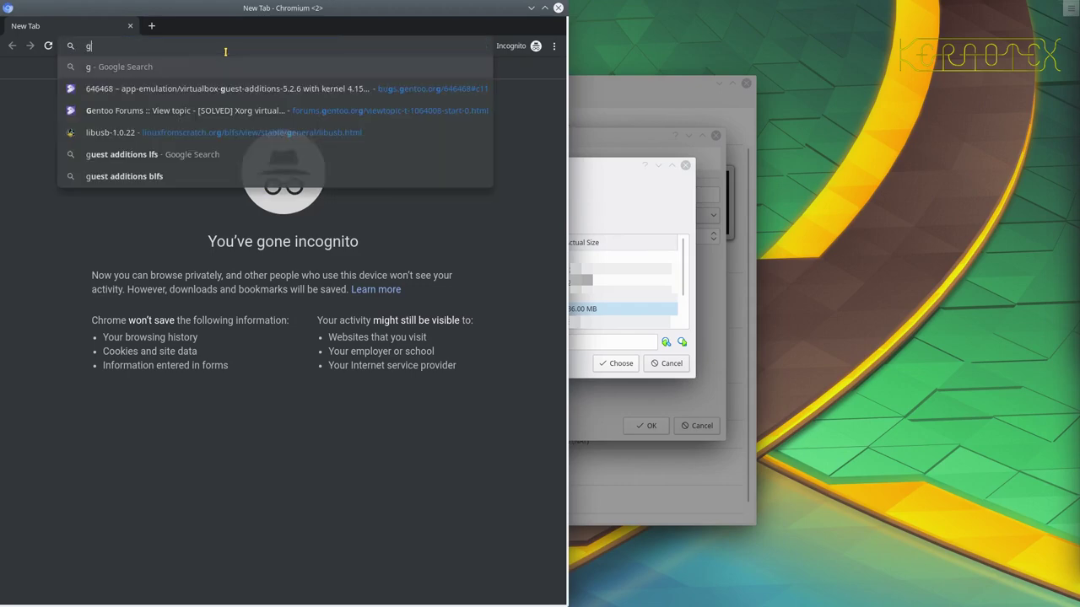
type("entoo")
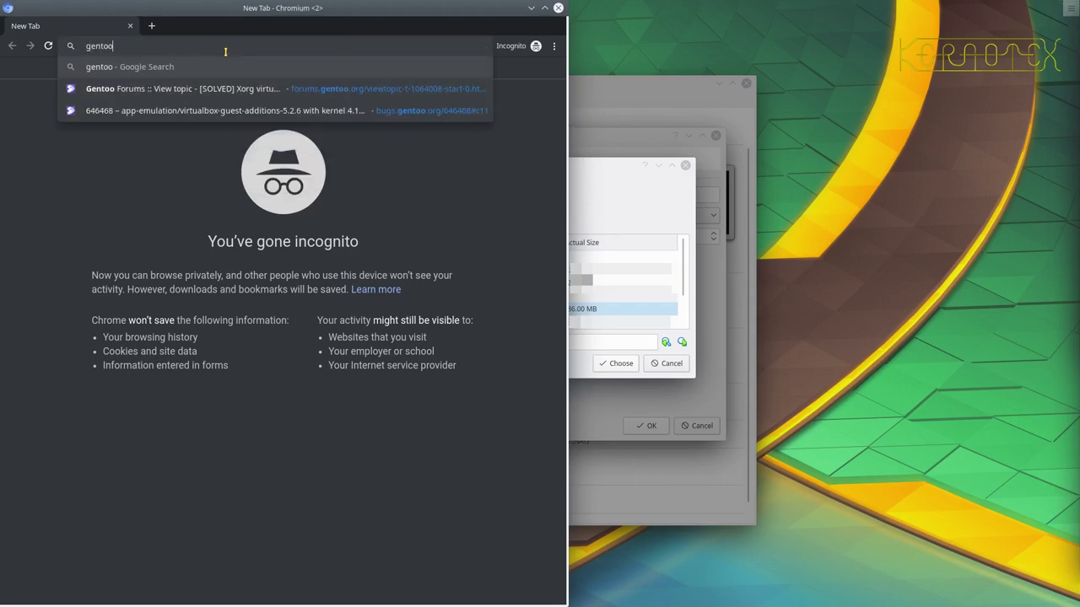
type(" handbook")
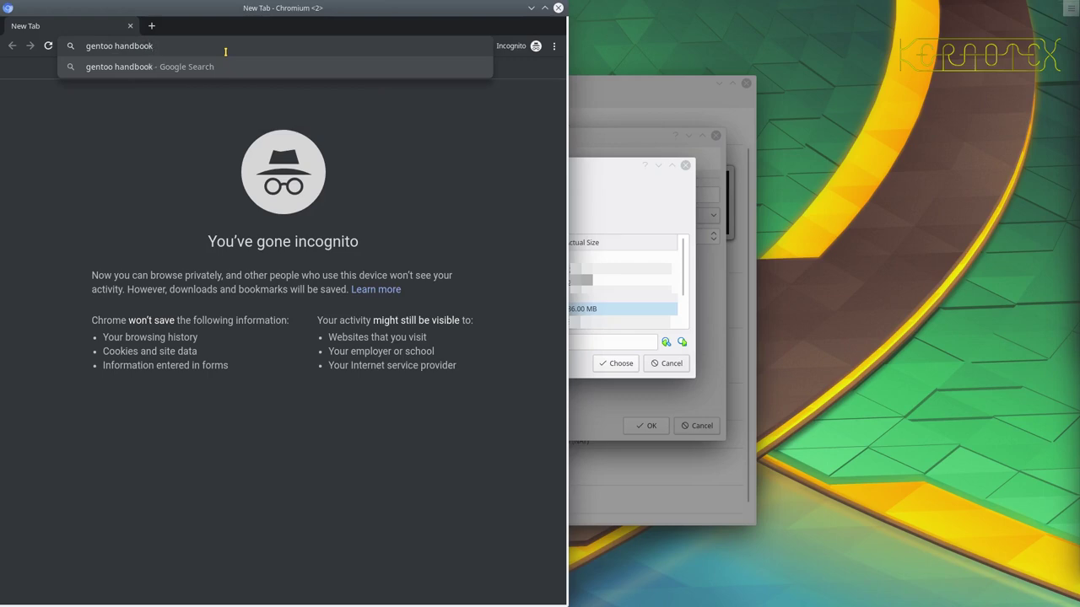
key("Return")
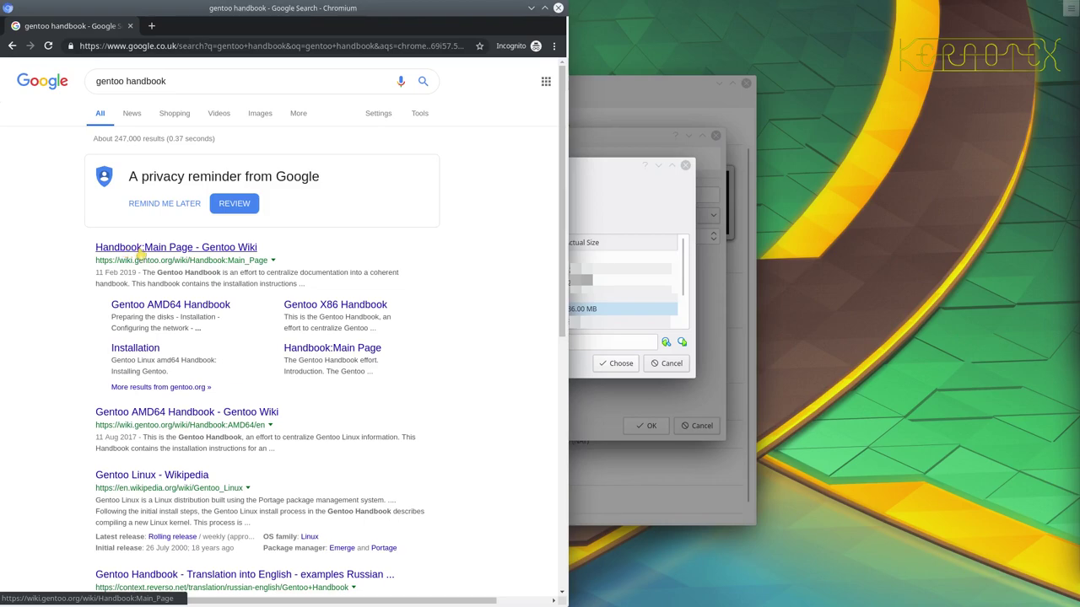
left_click(209, 253)
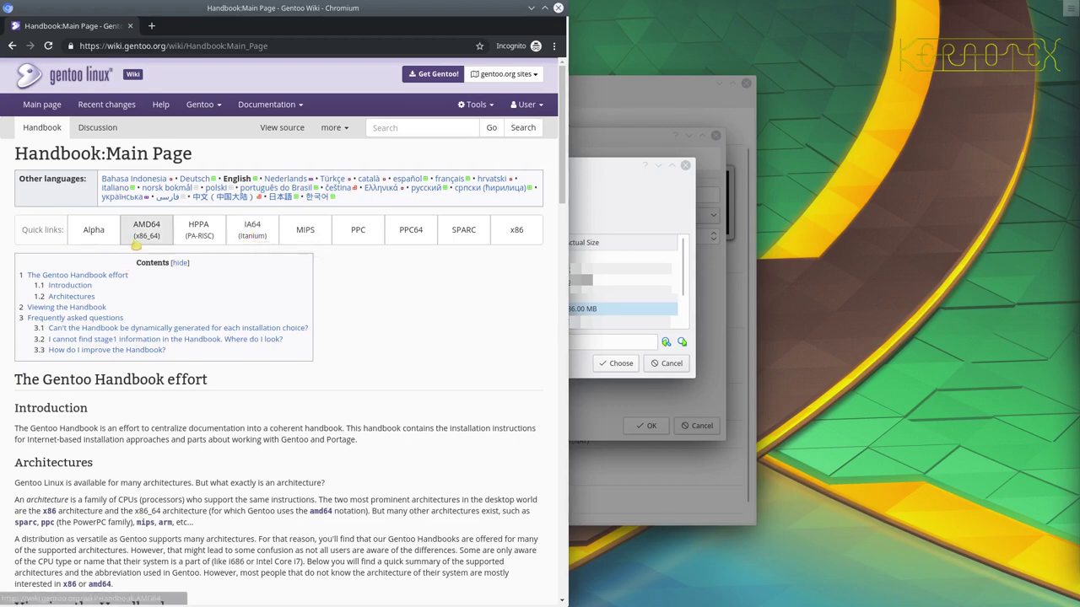
- Open the AMD64 (x86_64) handbook and look through its chapters on installation, working with Gentoo, Portage and network configuration
left_click(146, 235)
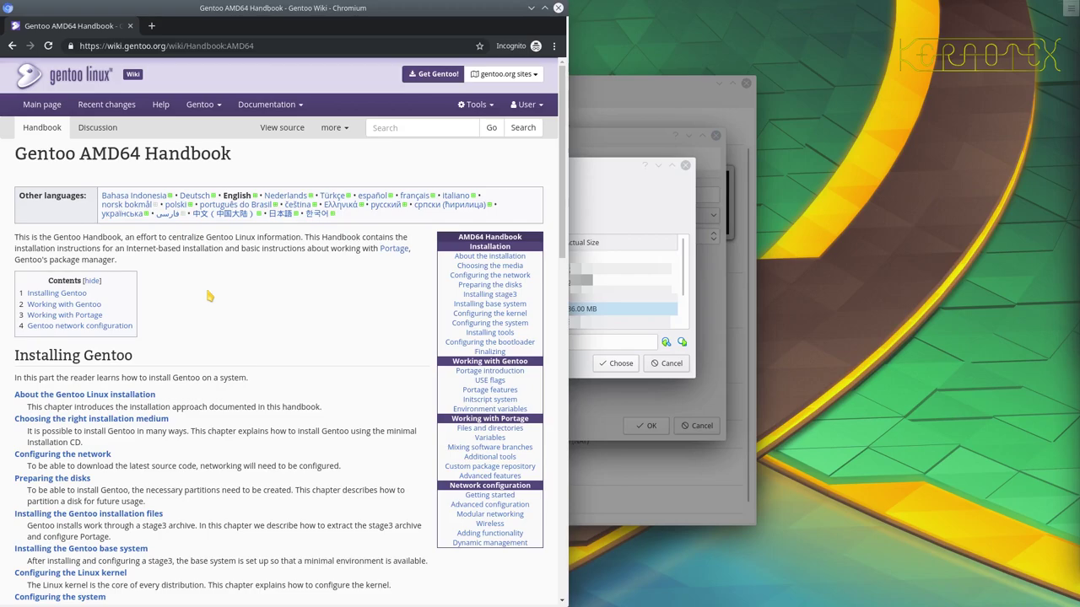
scroll(209, 296, "down", 5)
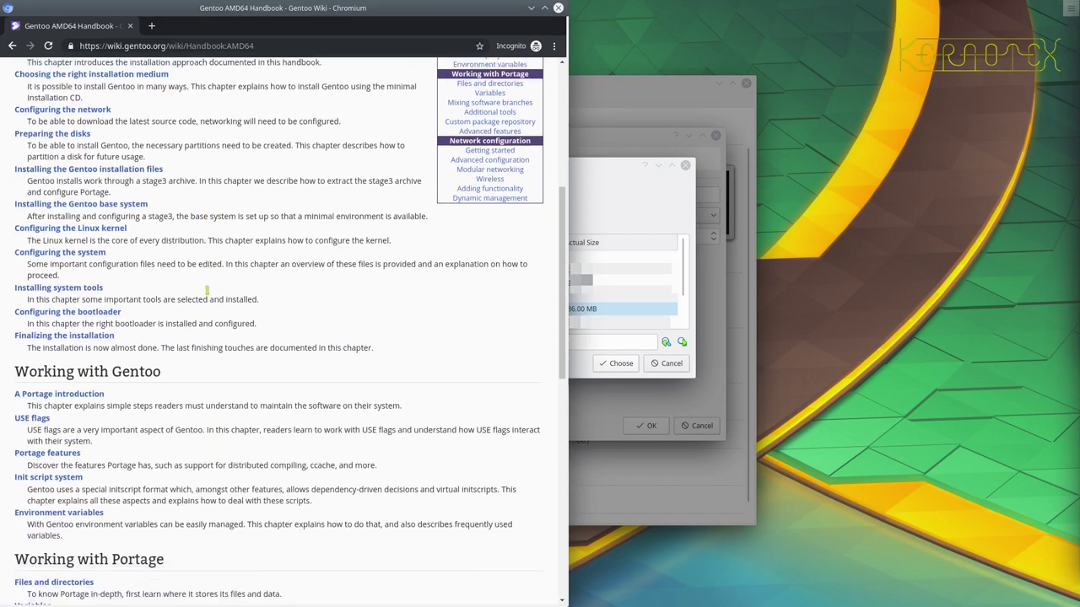
scroll(207, 293, "down", 5)
scroll(209, 295, "up", 4)
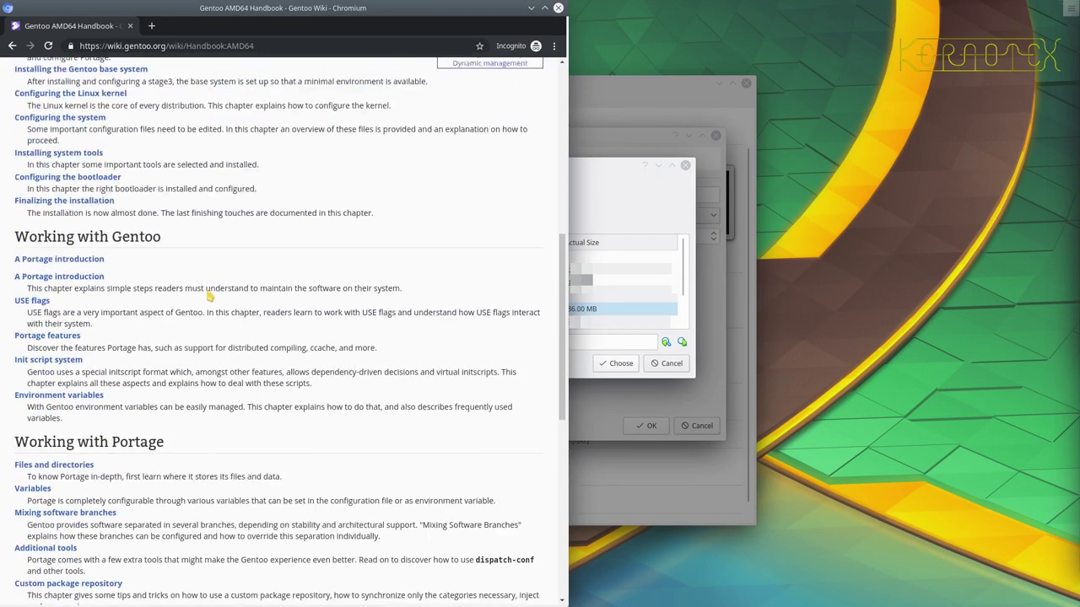
scroll(209, 295, "up", 4)
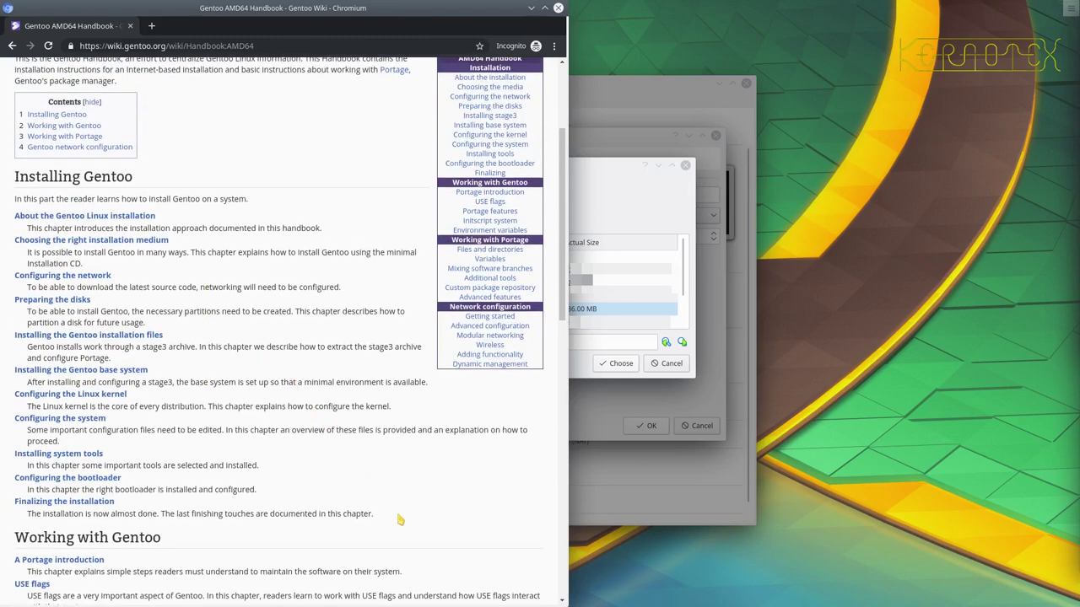
left_click_drag(400, 519, 135, 209)
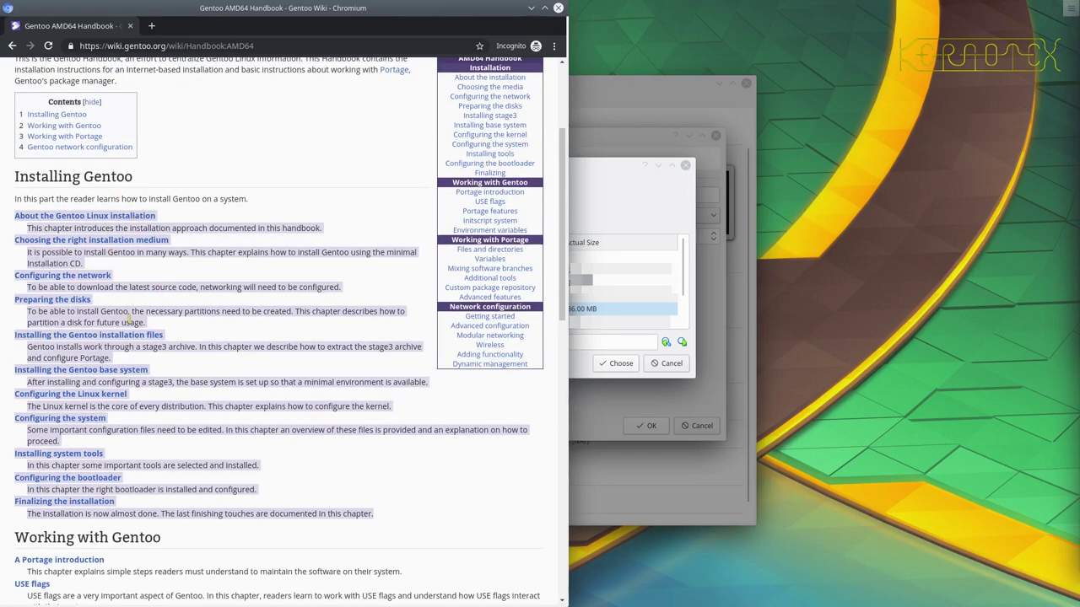
scroll(159, 354, "down", 4)
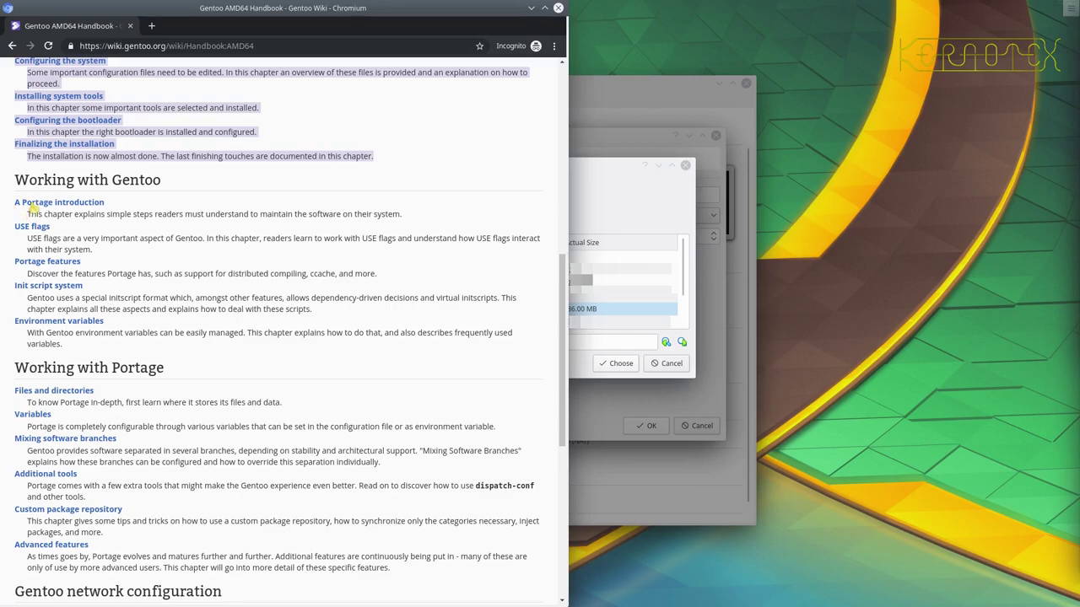
scroll(71, 463, "down", 5)
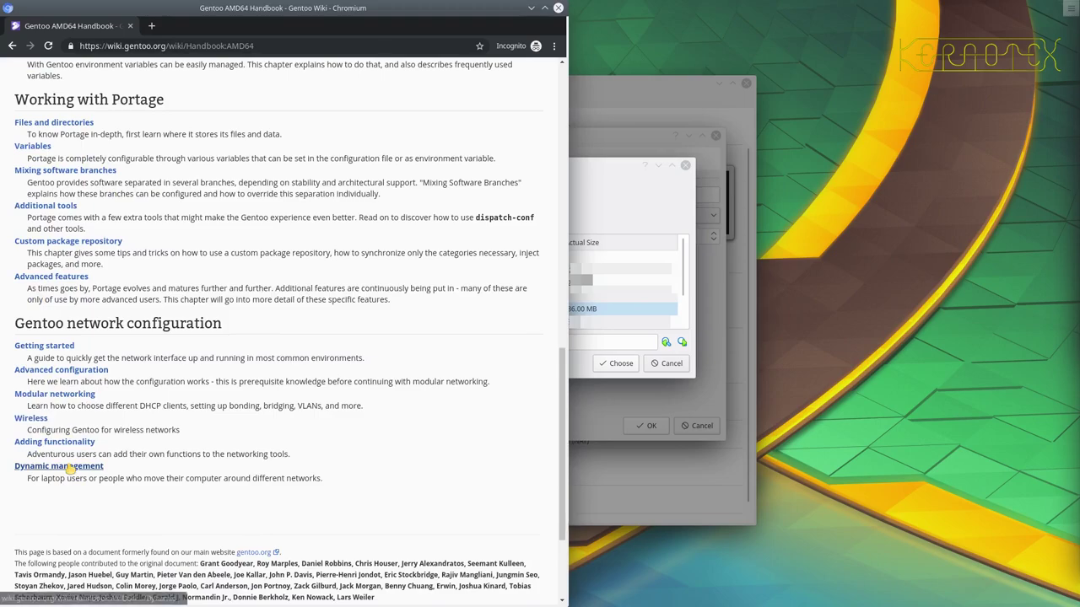
scroll(79, 463, "up", 5)
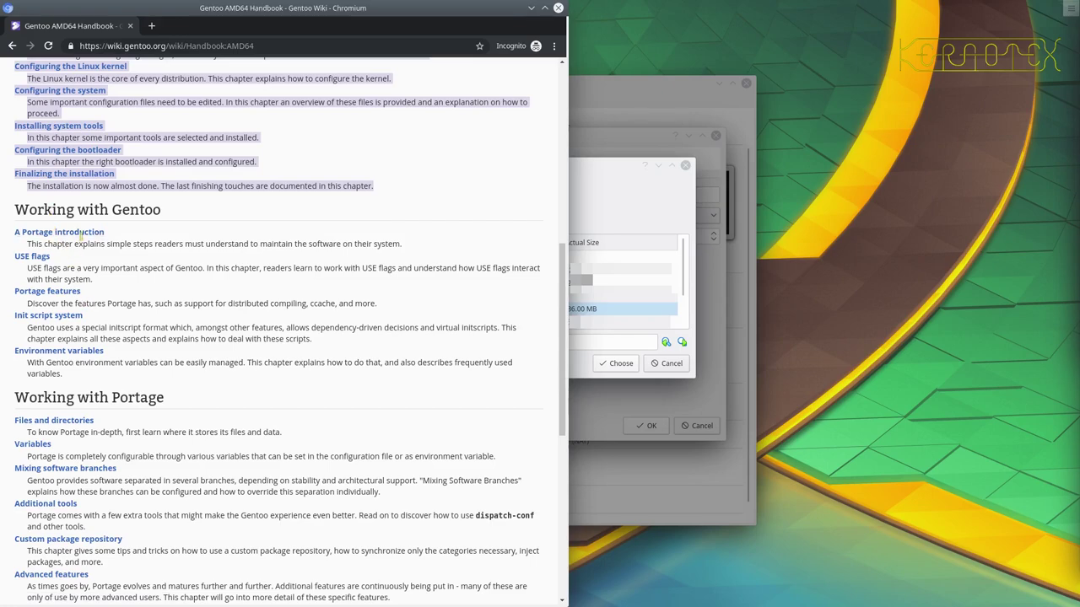
scroll(111, 358, "down", 1)
scroll(111, 358, "down", 1)
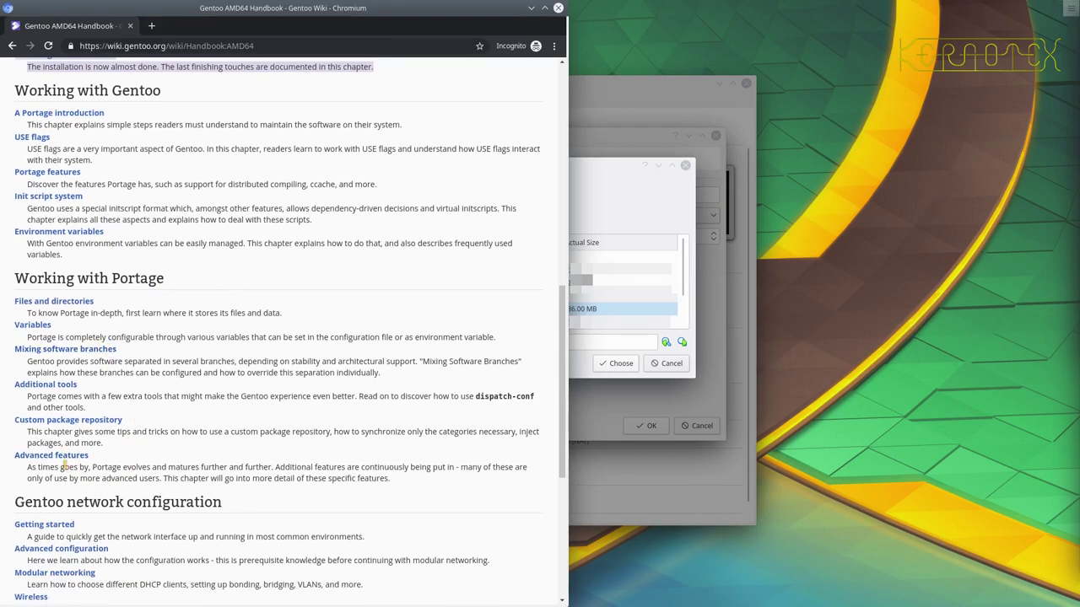
scroll(65, 463, "down", 1)
scroll(154, 447, "up", 5)
left_click_drag(141, 447, 156, 452)
scroll(156, 453, "up", 3)
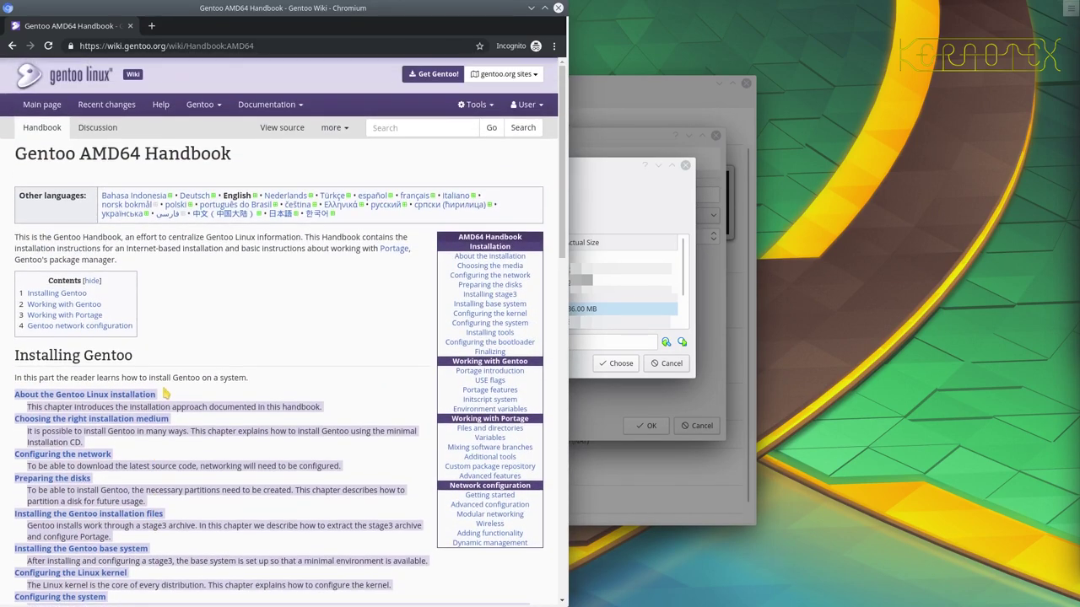
left_click(189, 303)
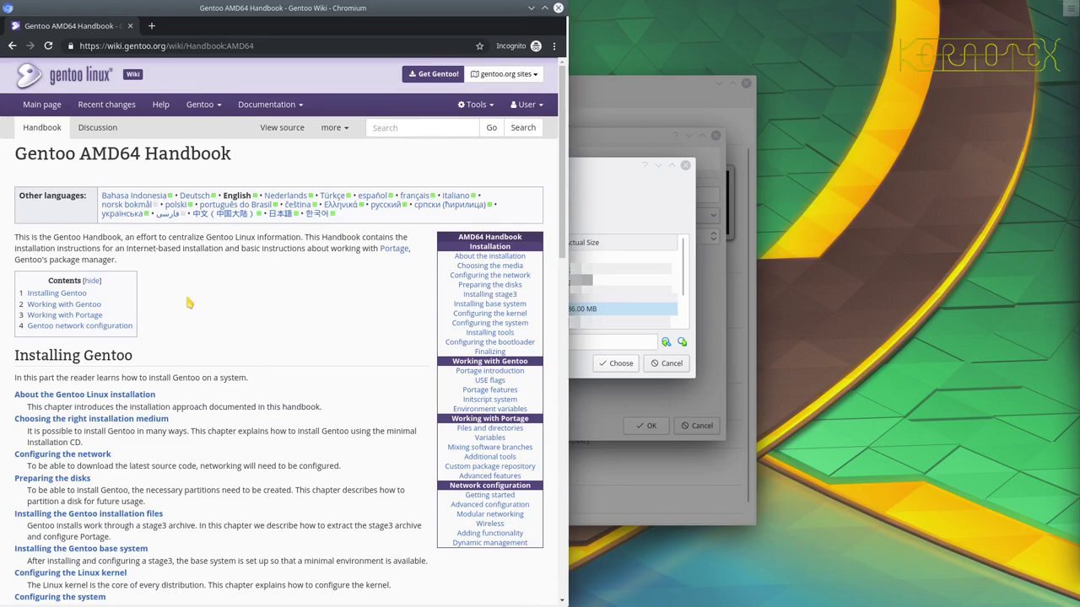
- Open the chapter about the Gentoo Linux installation and read its introduction, installation structure, options and troubleshooting sections
left_click(105, 394)
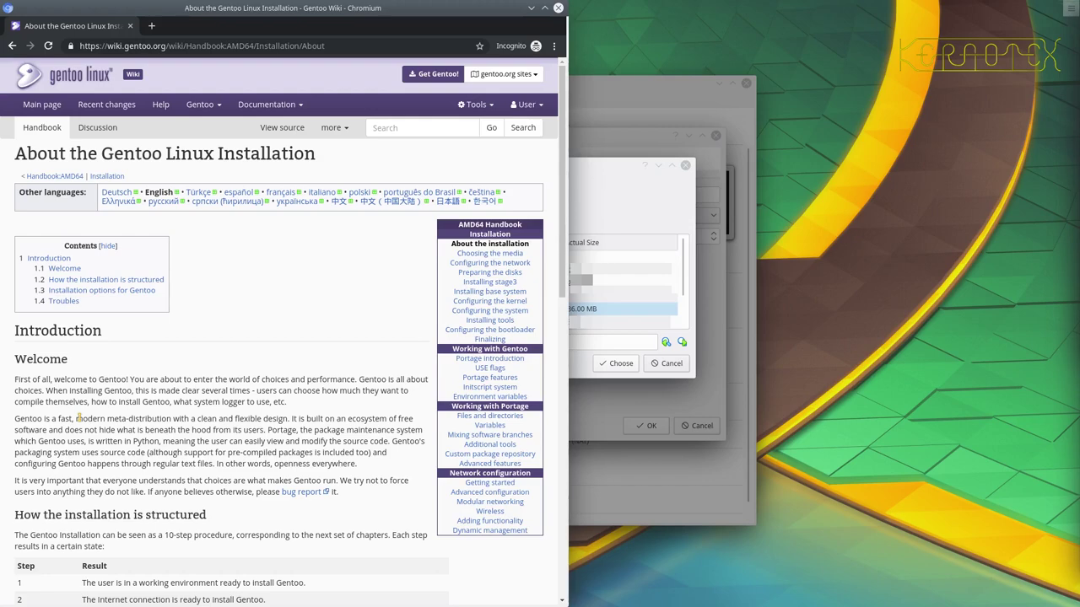
scroll(78, 417, "down", 1)
scroll(80, 418, "down", 2)
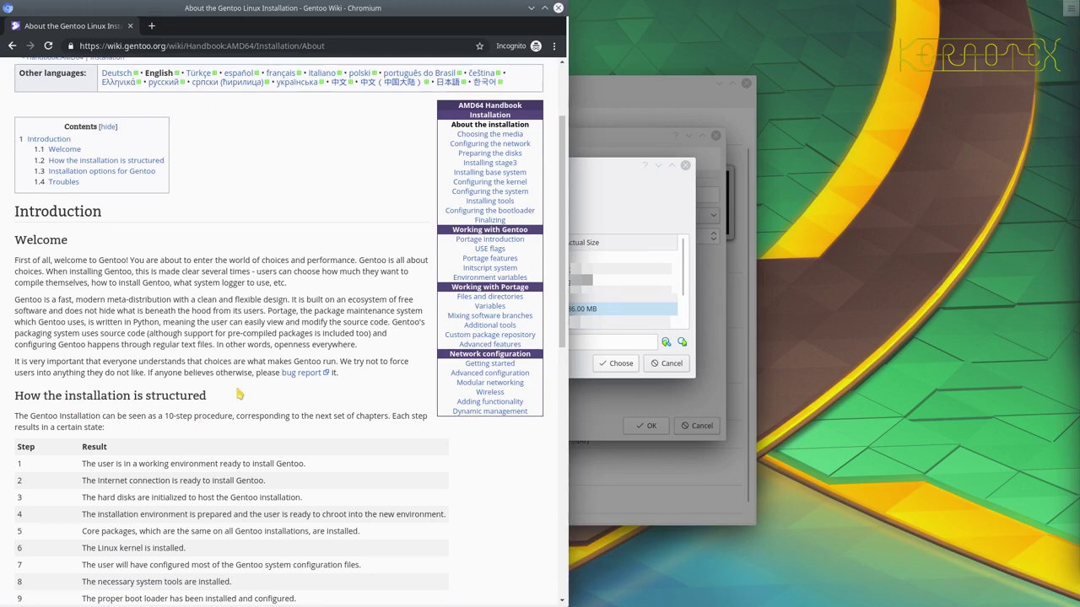
scroll(237, 392, "down", 2)
scroll(238, 390, "down", 1)
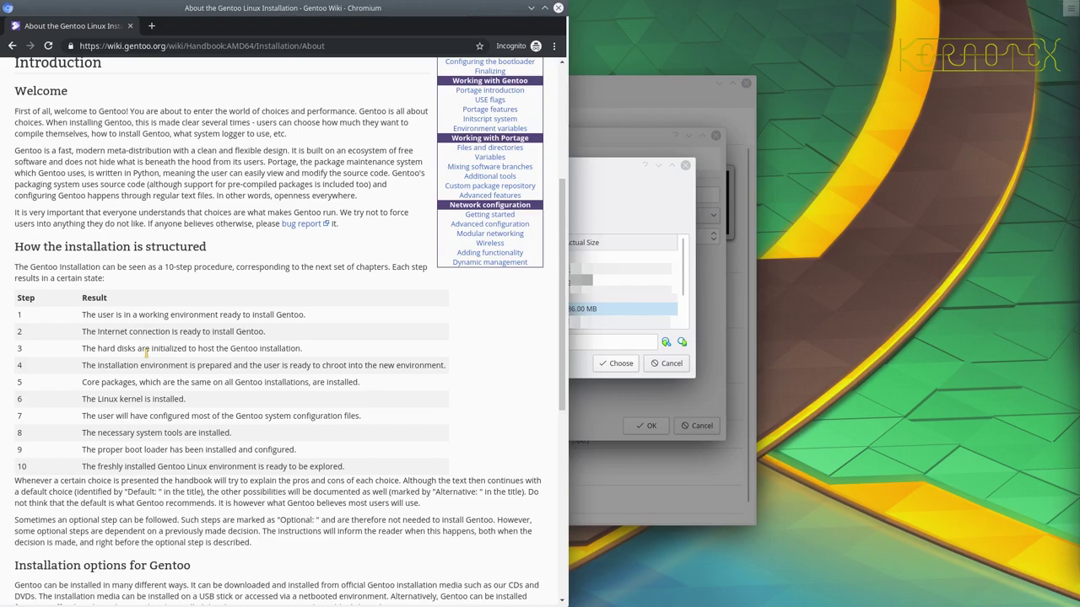
scroll(145, 399, "down", 5)
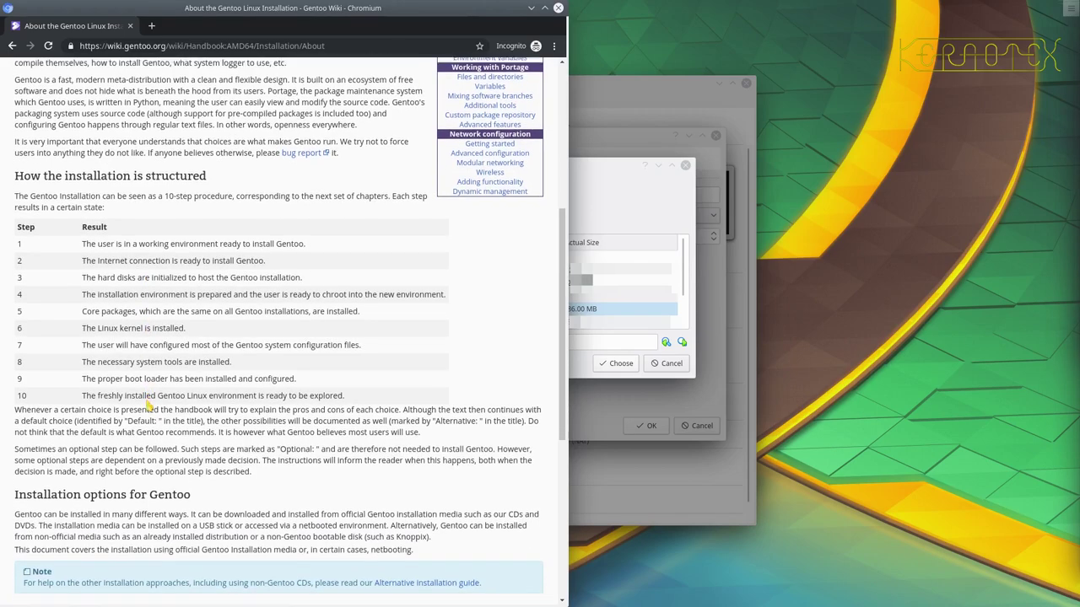
scroll(146, 407, "down", 2)
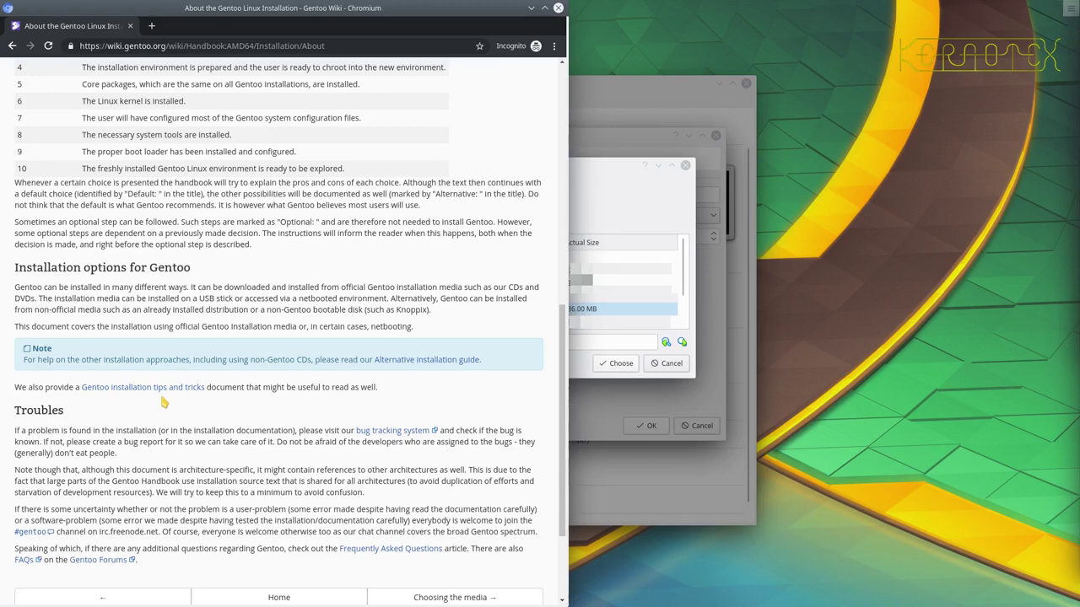
scroll(163, 403, "down", 2)
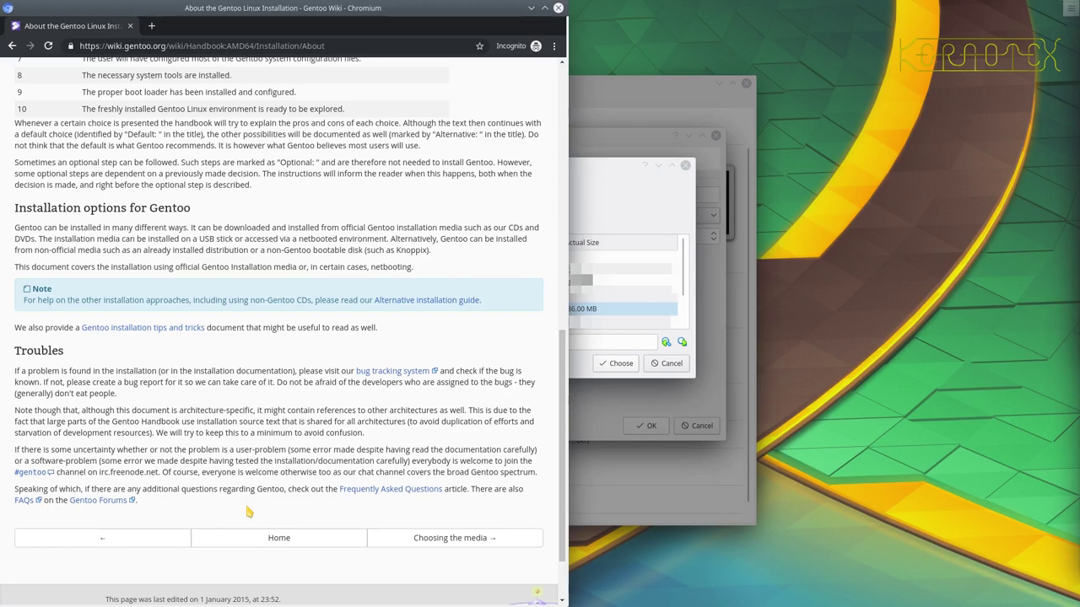
- Go to the chapter on choosing the right installation medium and examine the Minimal CD and LiveDVD hardware requirements
left_click(439, 540)
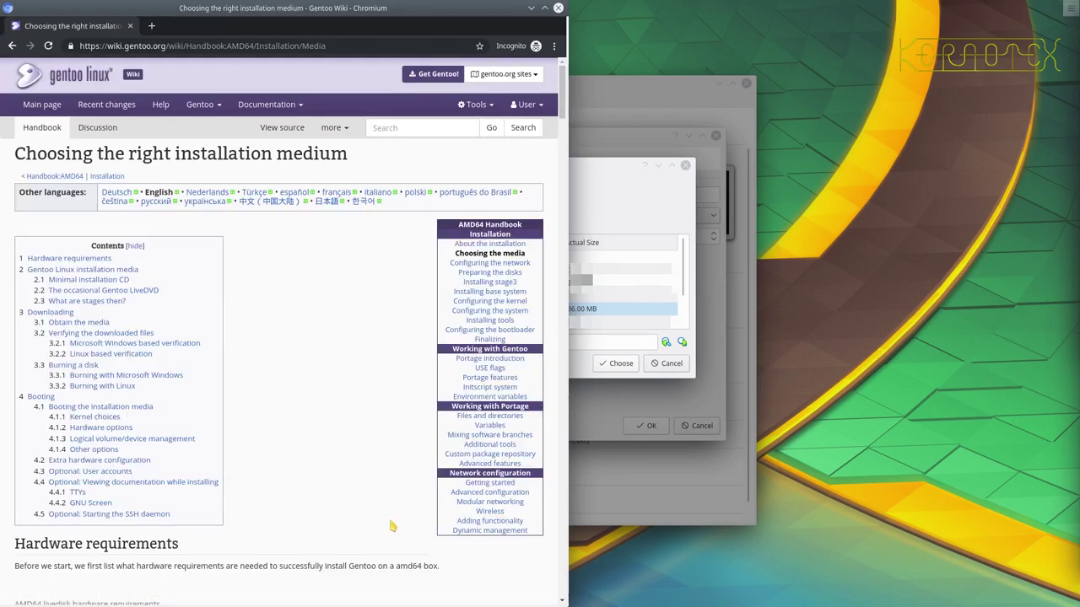
scroll(309, 454, "down", 3)
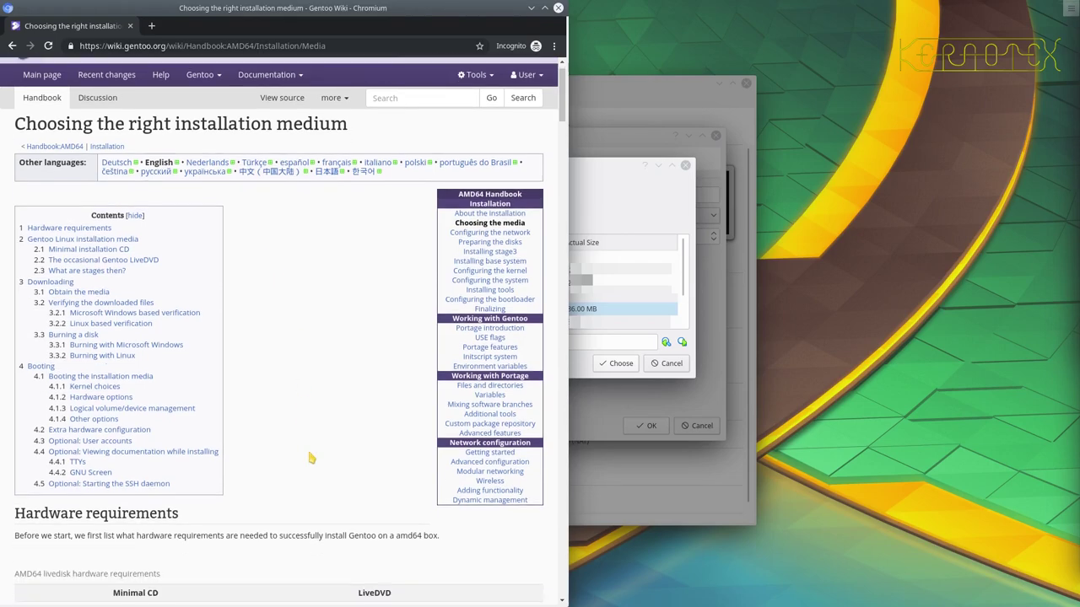
scroll(308, 458, "down", 2)
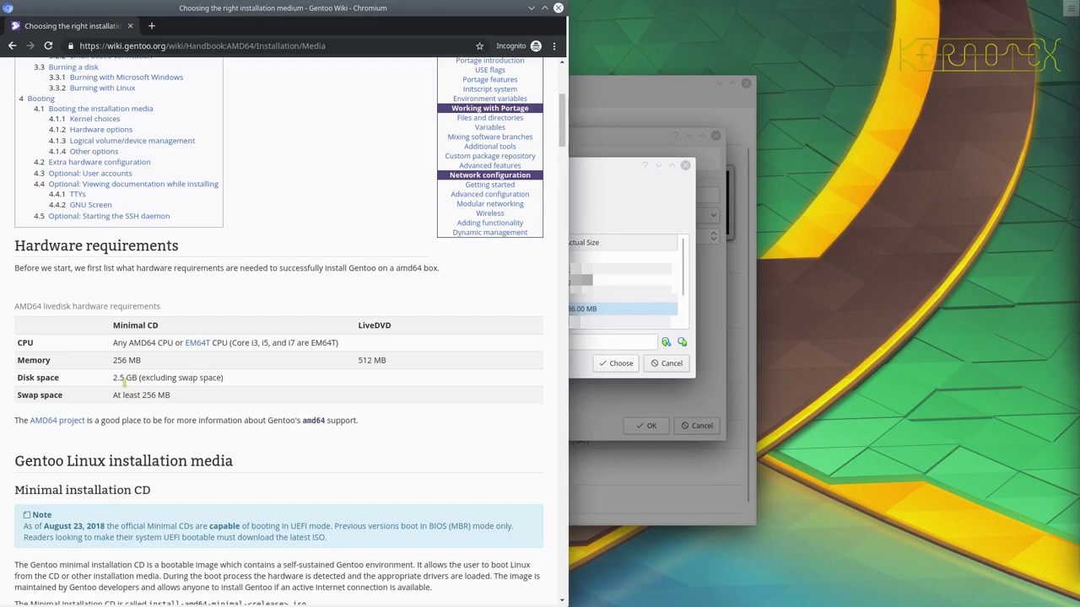
left_click_drag(114, 382, 221, 378)
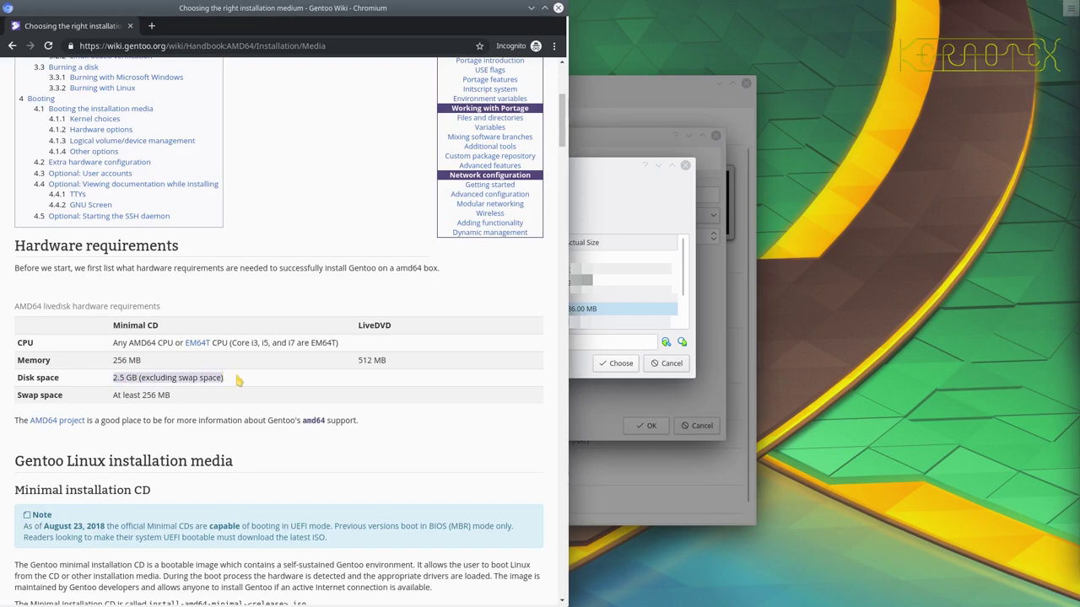
left_click(243, 387)
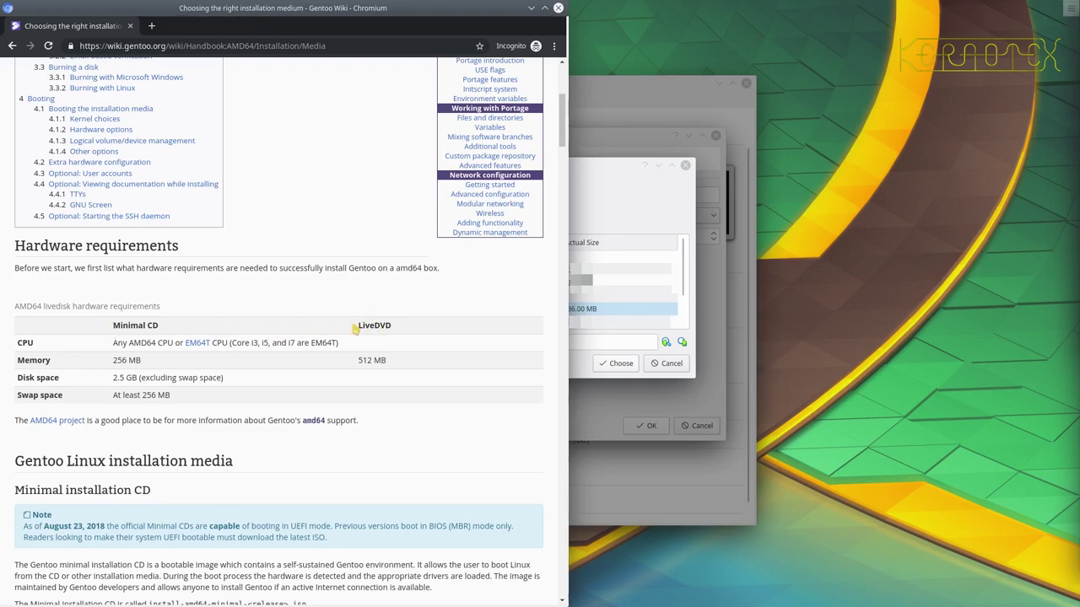
left_click_drag(355, 328, 409, 331)
left_click(112, 326)
left_click_drag(113, 327, 169, 330)
scroll(161, 395, "down", 5)
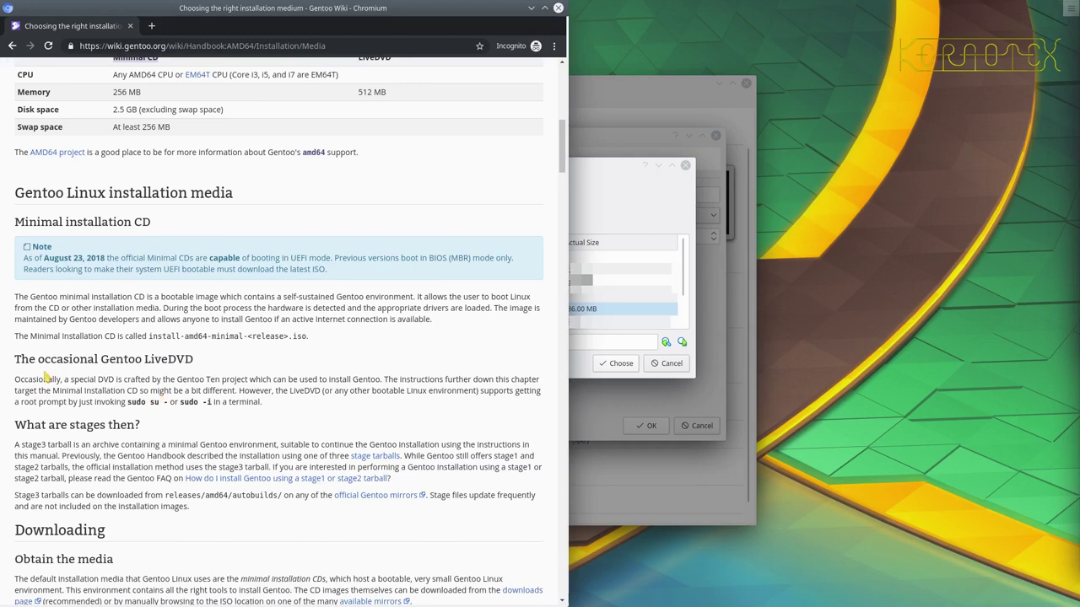
- Read the handbook's sections on the LiveDVD, stage tarballs and obtaining the media, and open the linked Gentoo downloads page
left_click_drag(57, 360, 282, 418)
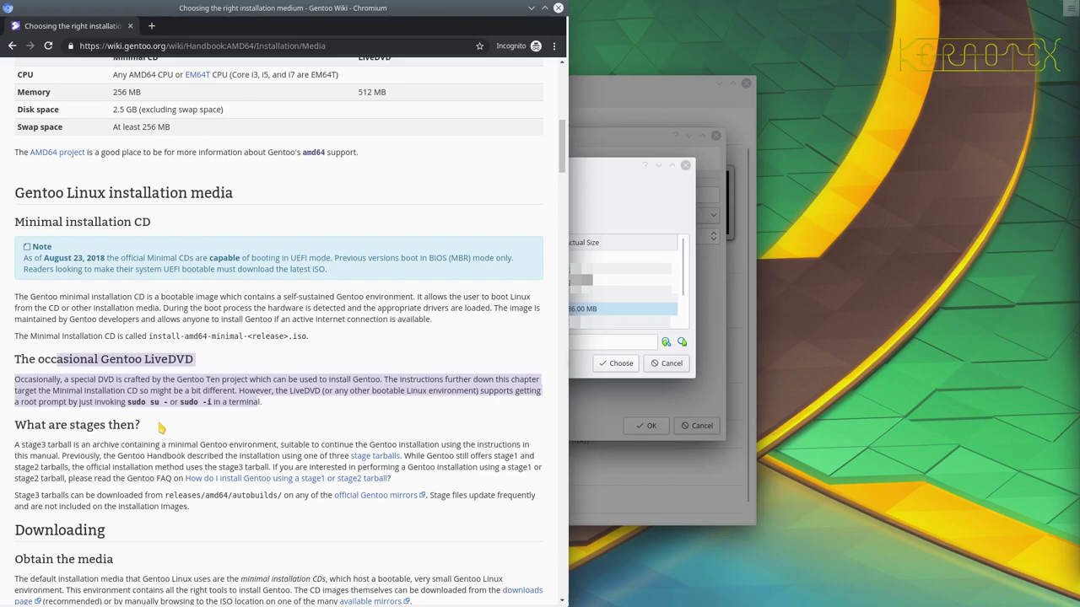
scroll(161, 428, "down", 3)
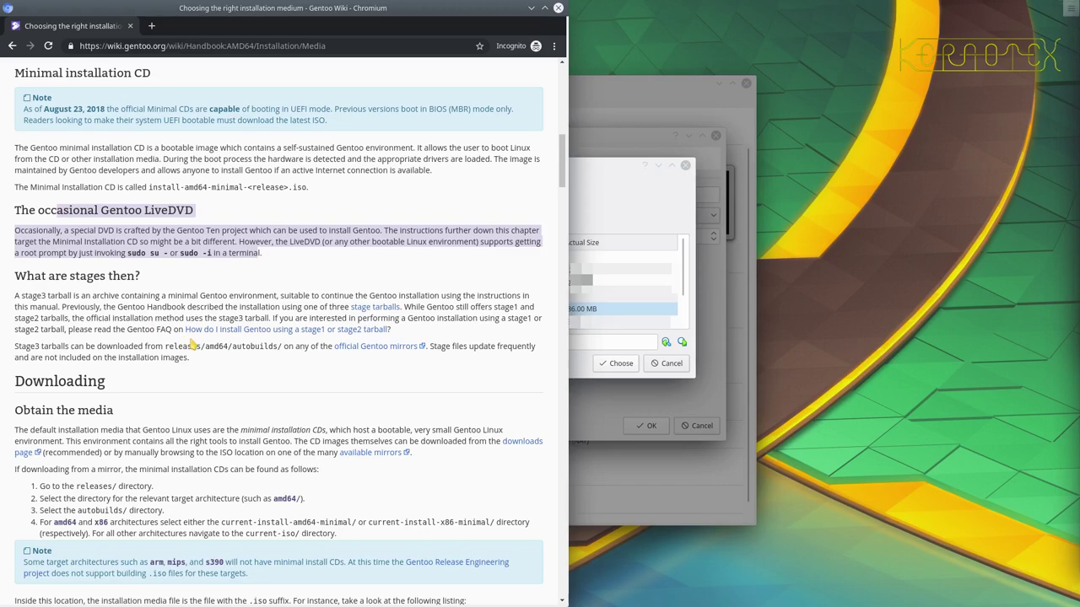
scroll(193, 344, "down", 2)
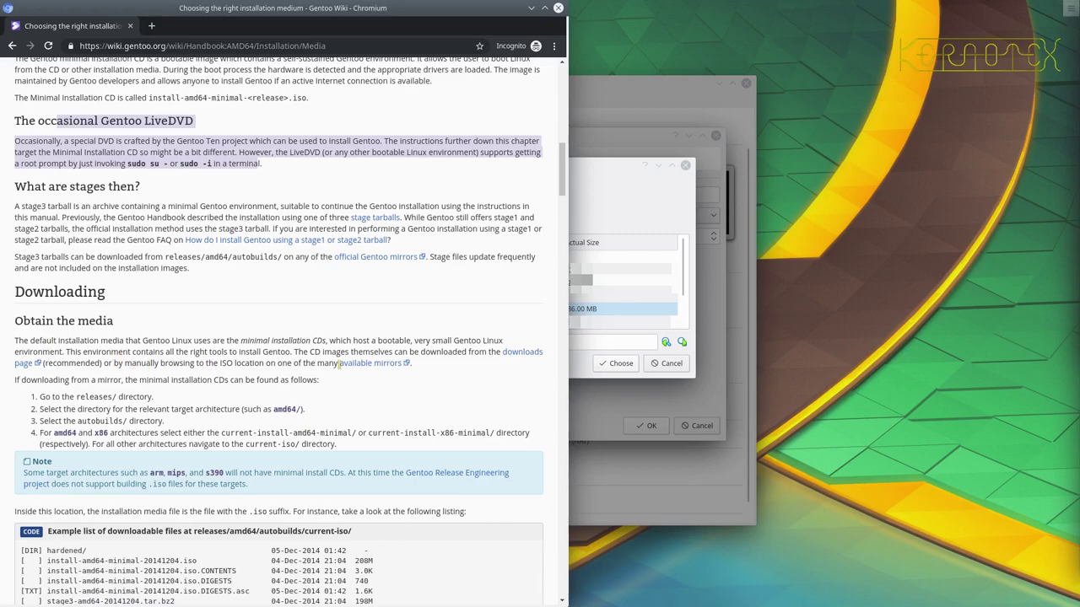
middle_click(529, 357)
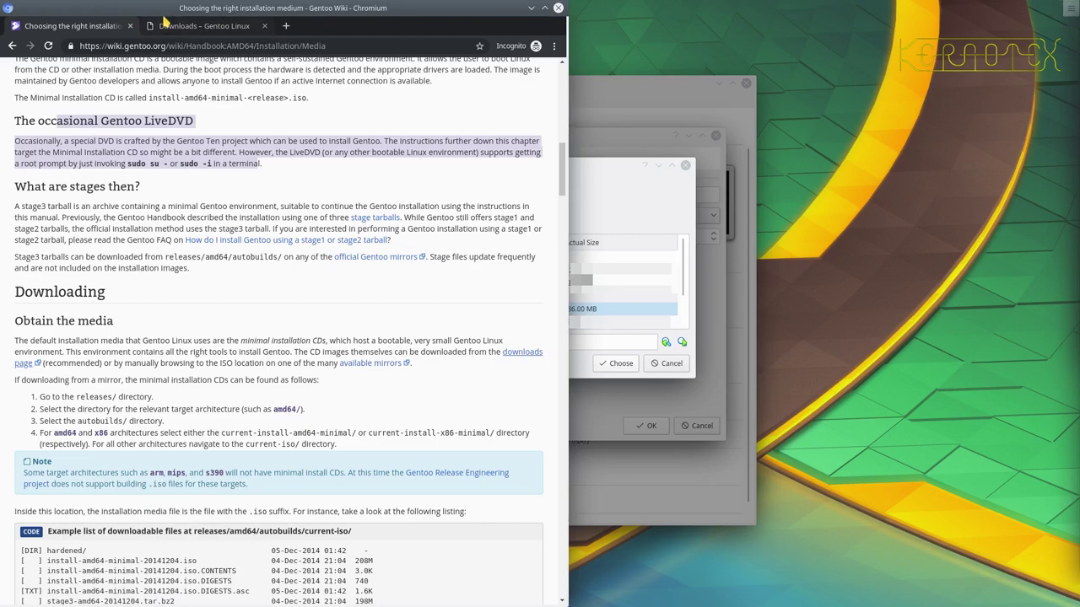
left_click(168, 26)
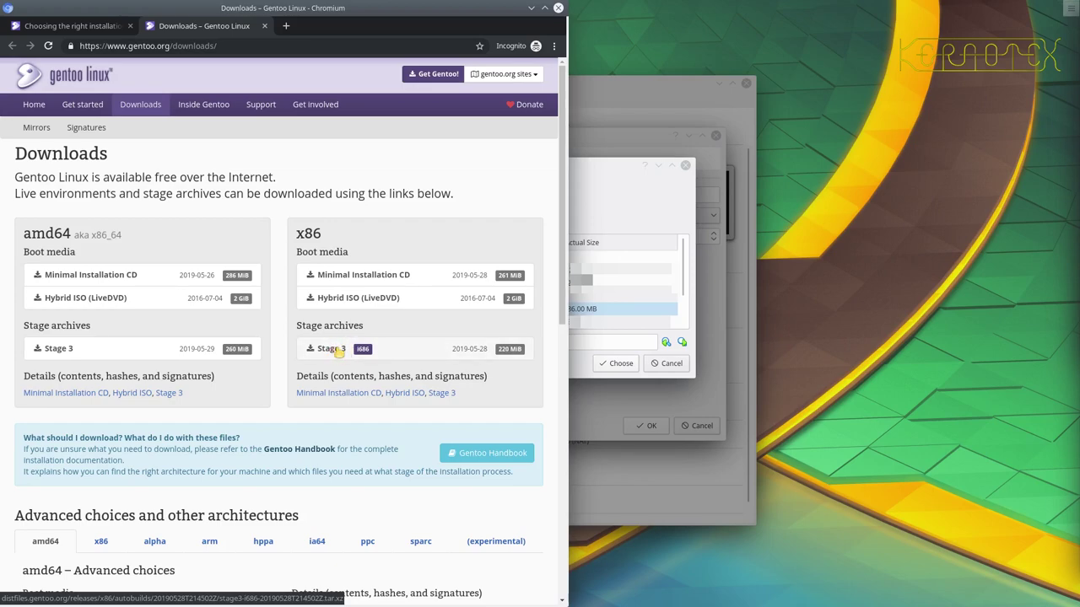
- Return to the handbook, open its list of available mirrors and find the UK source mirrors
left_click(106, 27)
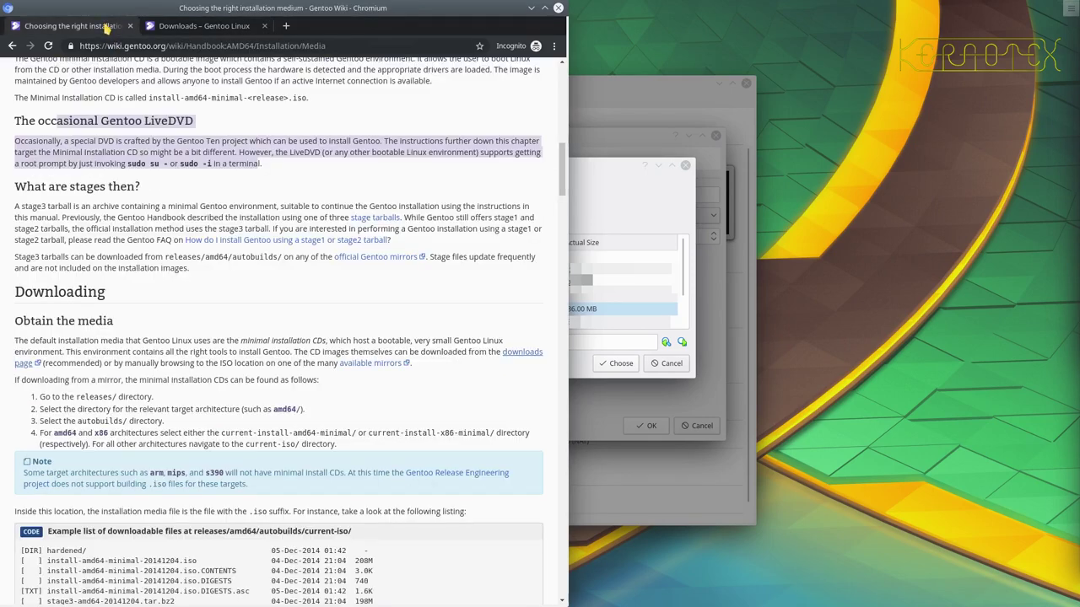
middle_click(385, 362)
left_click(309, 30)
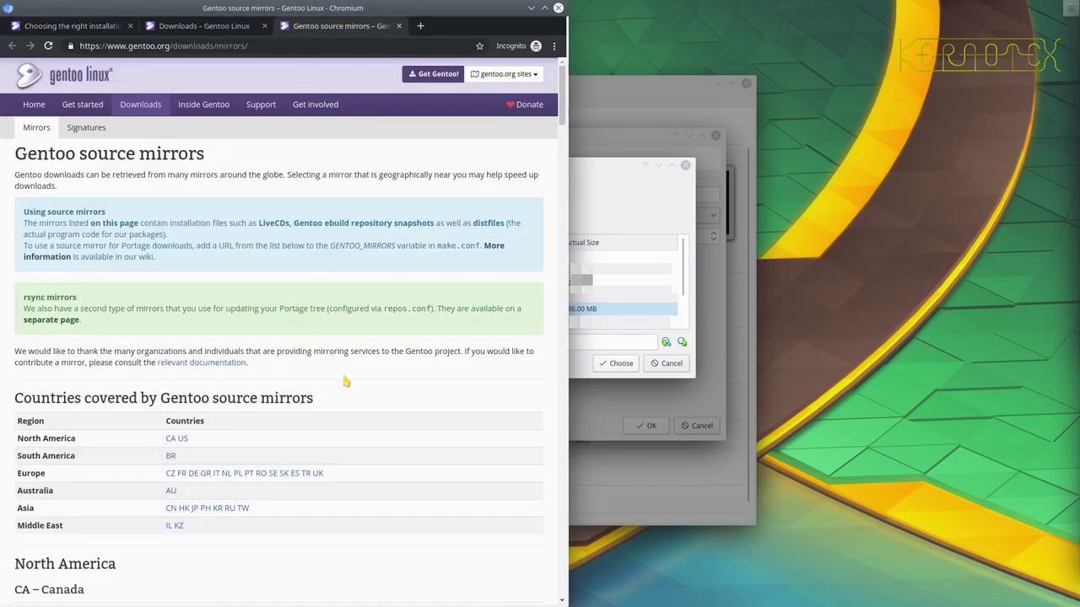
scroll(346, 380, "down", 20)
scroll(346, 380, "down", 10)
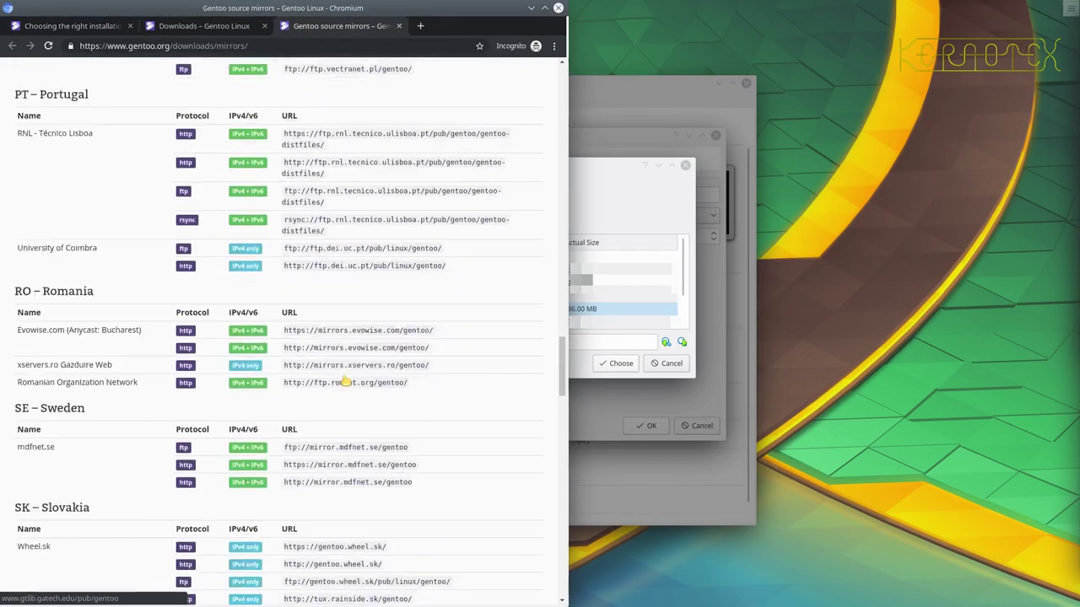
scroll(560, 408, "down", 1)
mouse_move(560, 408)
left_mouse_down()
mouse_move(556, 518)
mouse_move(538, 560)
mouse_move(548, 424)
left_mouse_up()
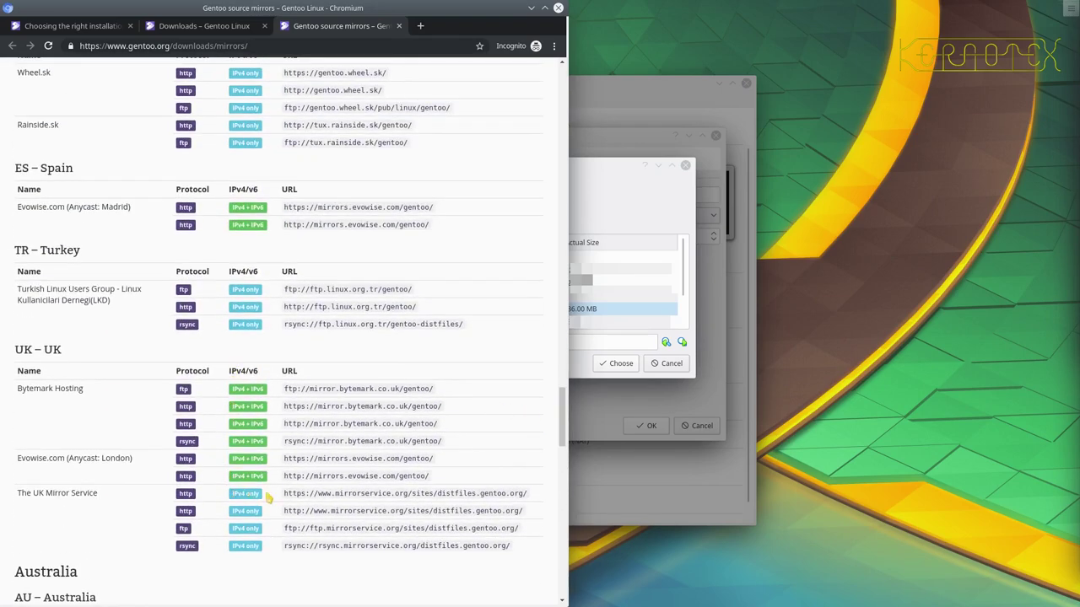
- Open The UK Mirror Service's http mirror, examine the files under releases/x86/autobuilds/current-stage3-i486, and close both mirror pages
middle_click(312, 512)
left_click(421, 25)
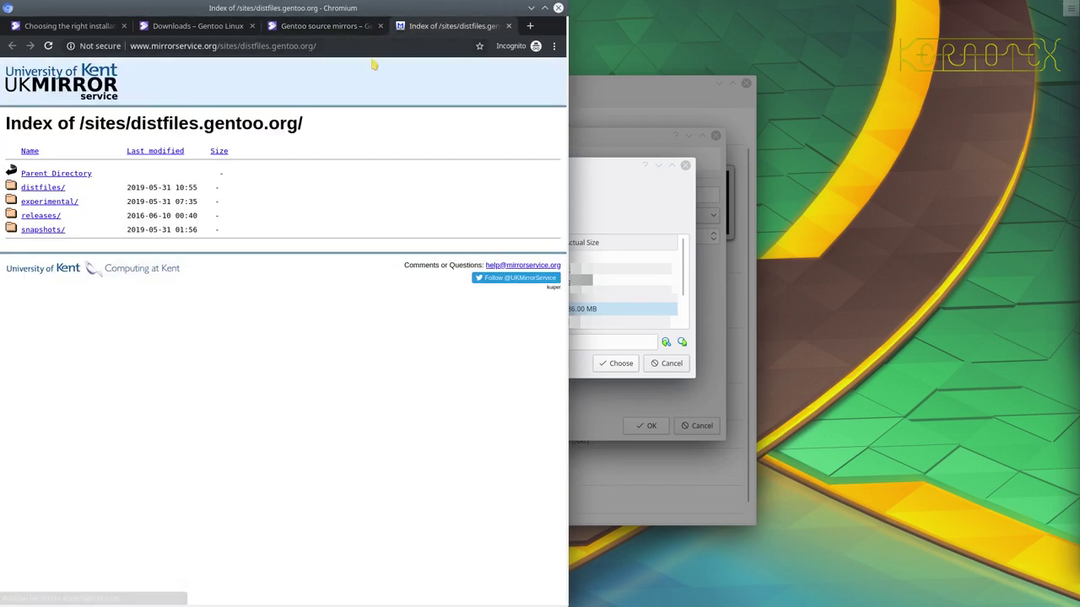
left_click(44, 216)
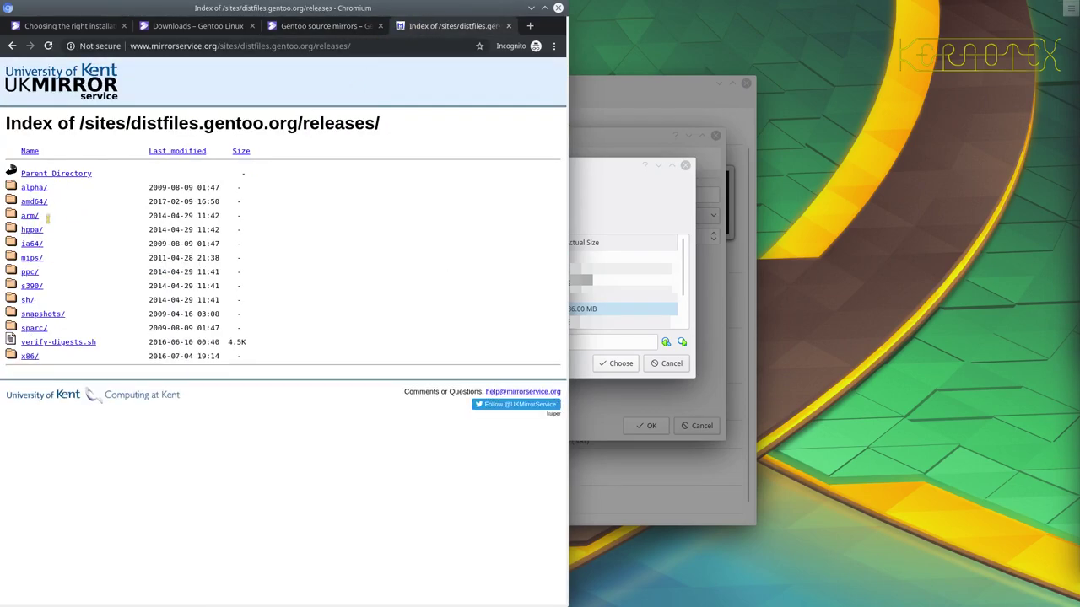
left_click(30, 357)
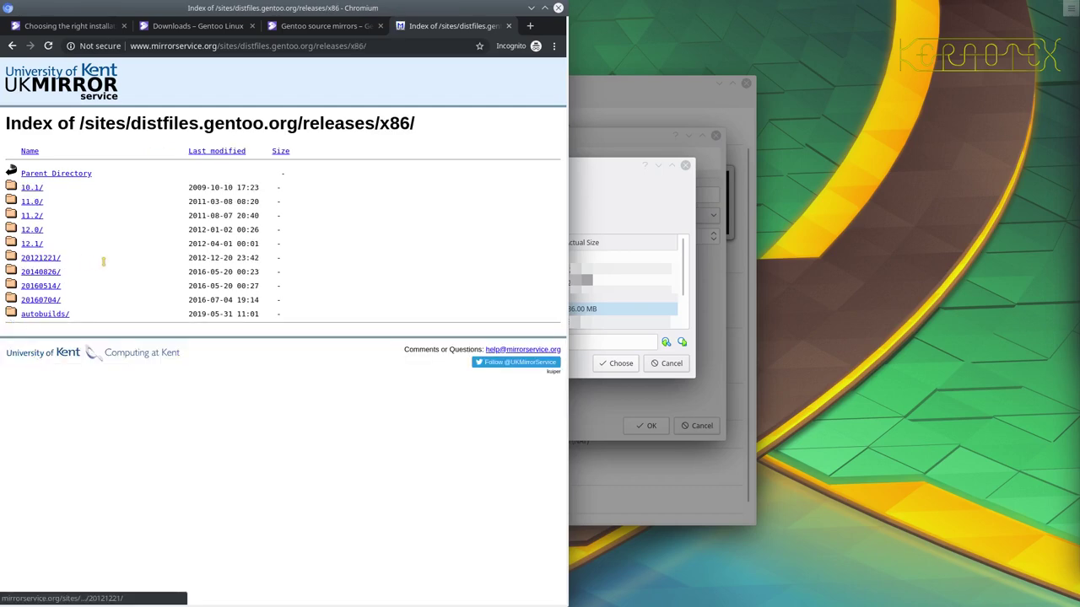
left_click(59, 315)
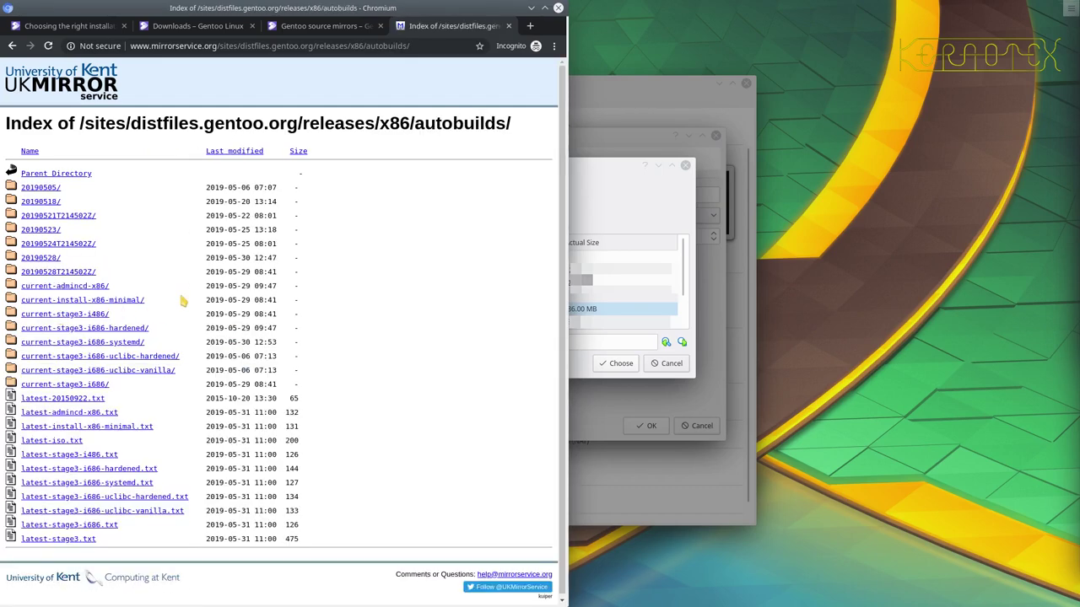
left_click(69, 319)
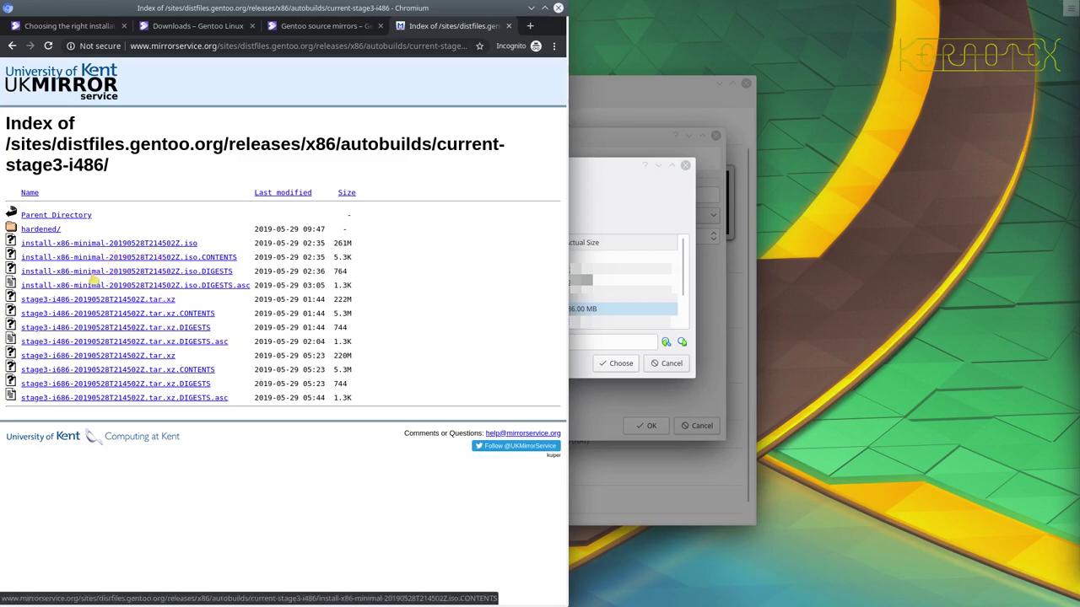
left_click_drag(186, 300, 236, 355)
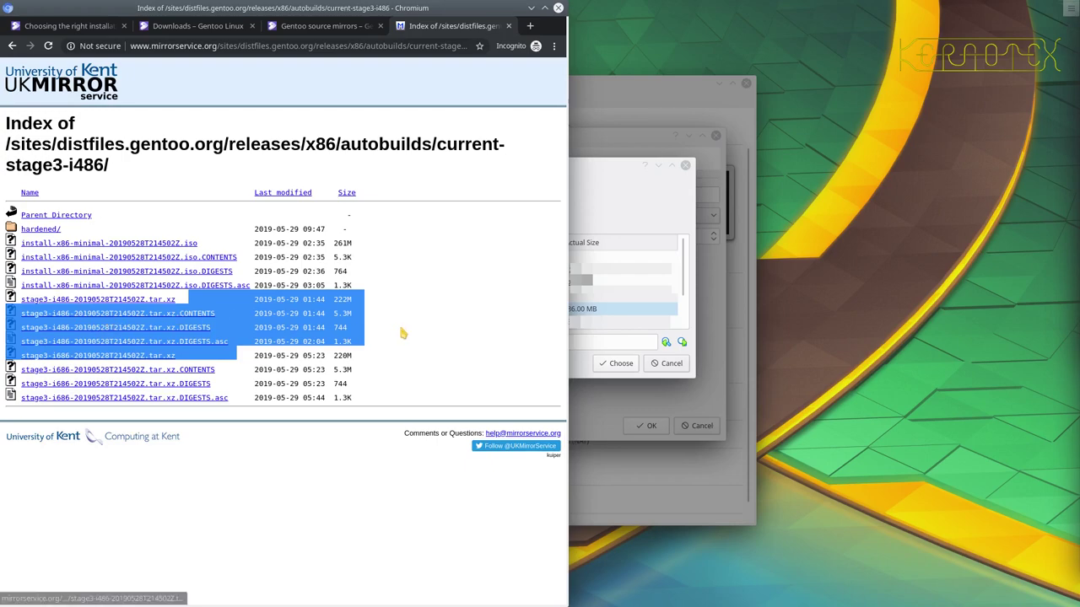
left_click(508, 26)
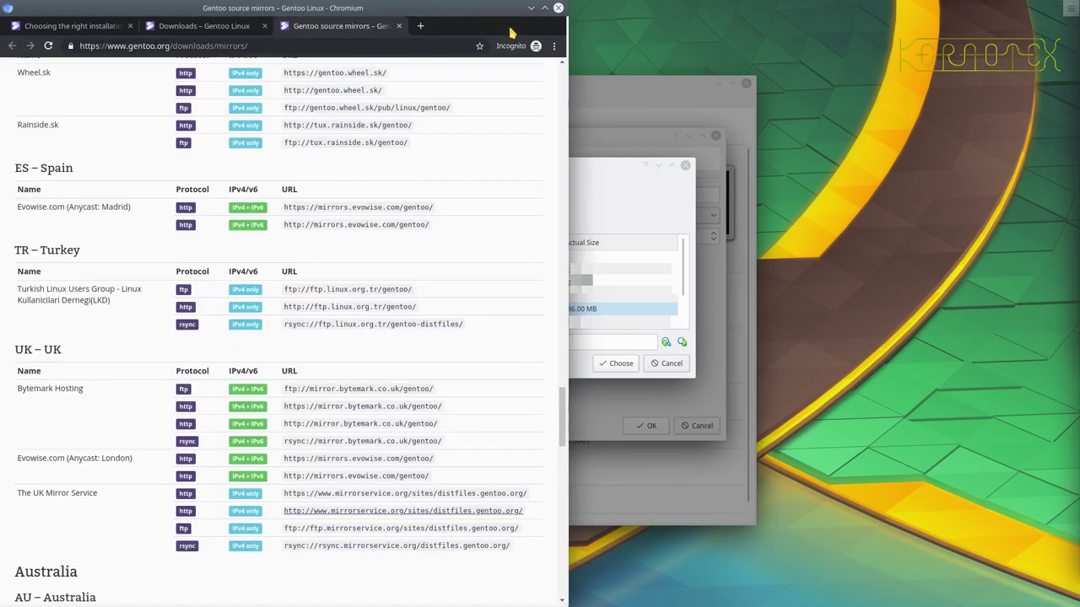
left_click(399, 26)
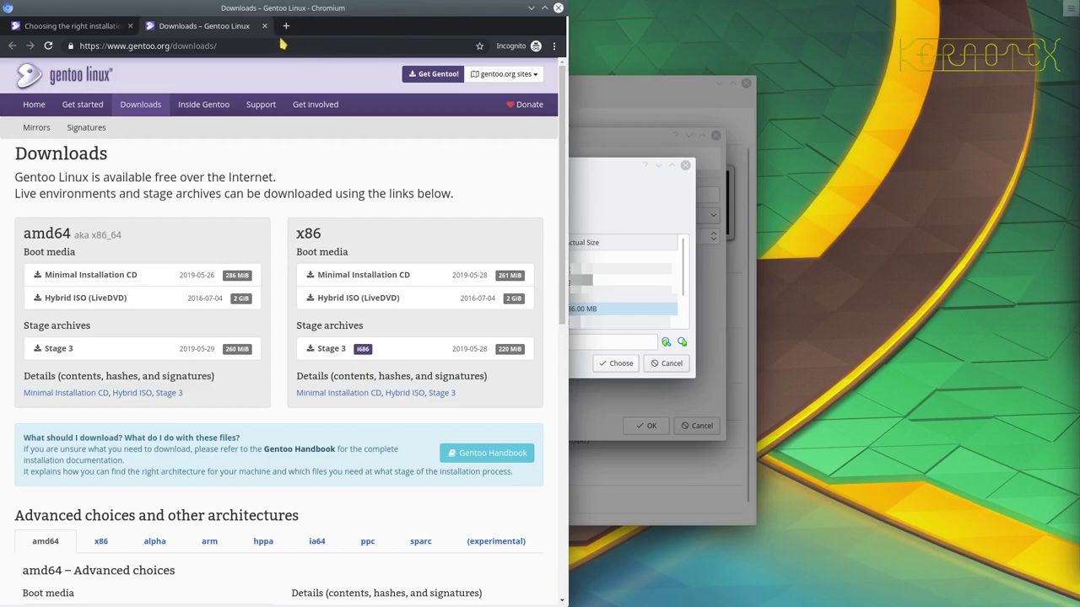
left_click(102, 276)
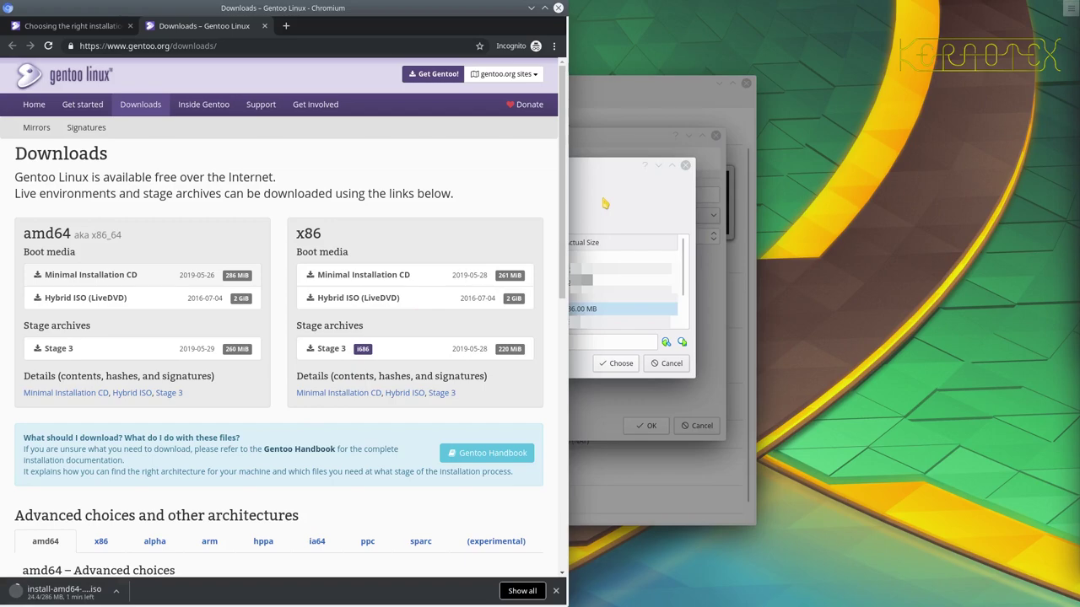
left_click(117, 593)
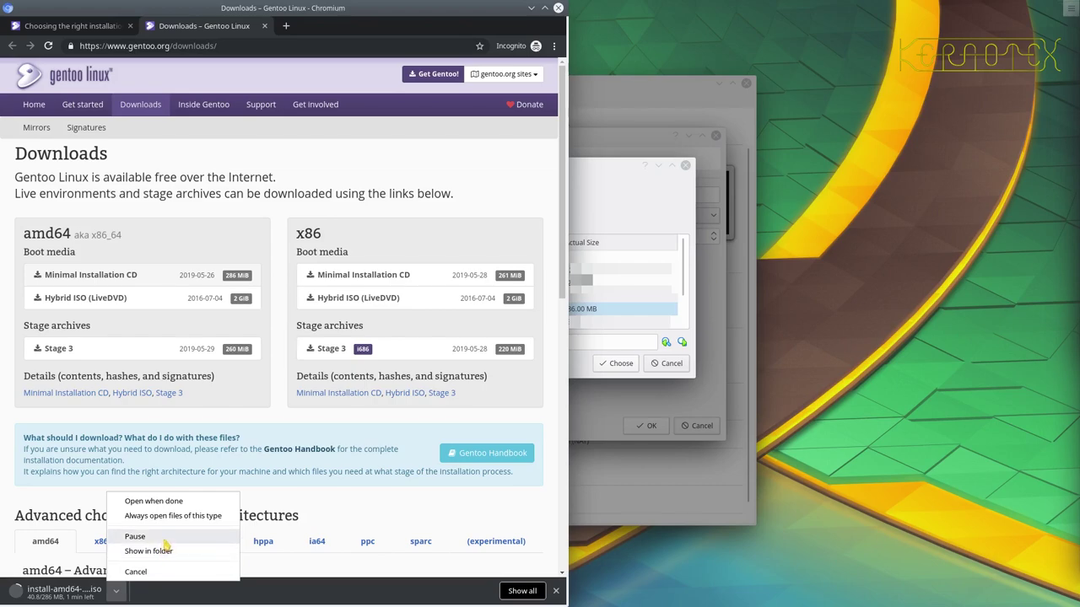
left_click(139, 572)
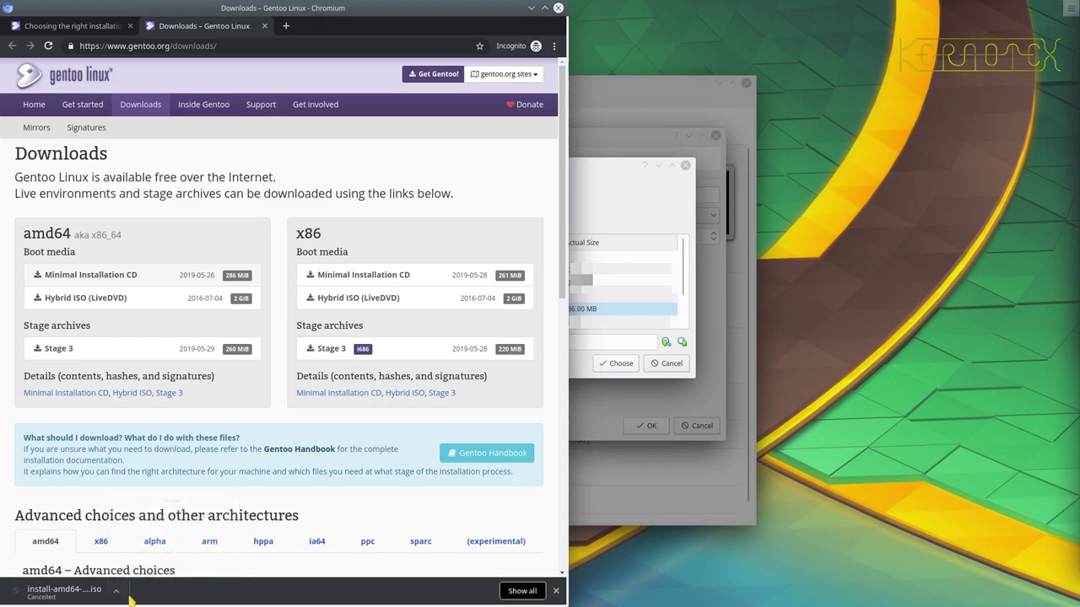
left_click(118, 593)
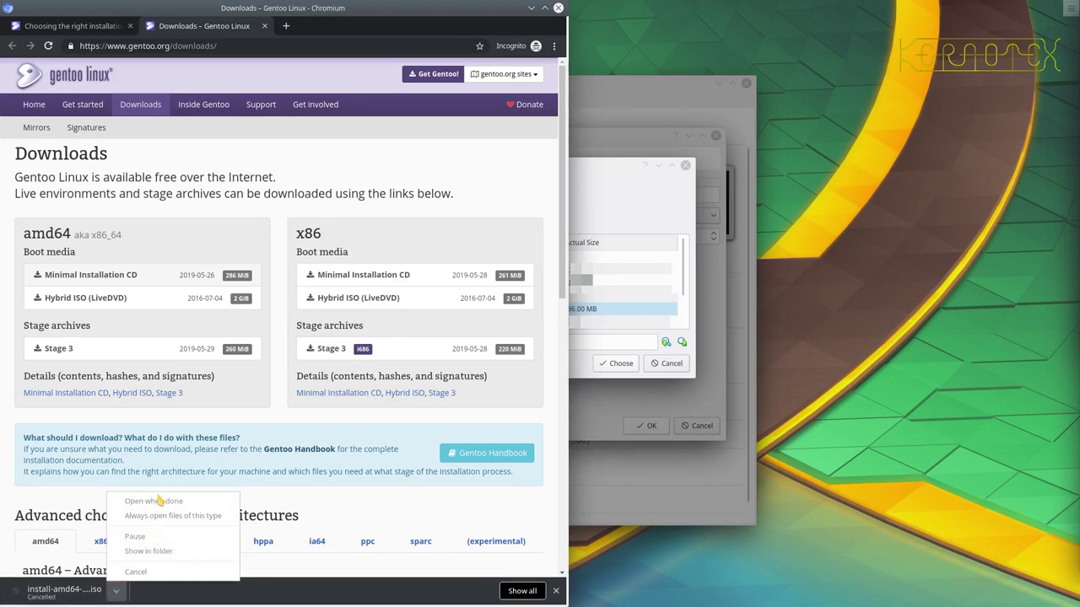
left_click(283, 602)
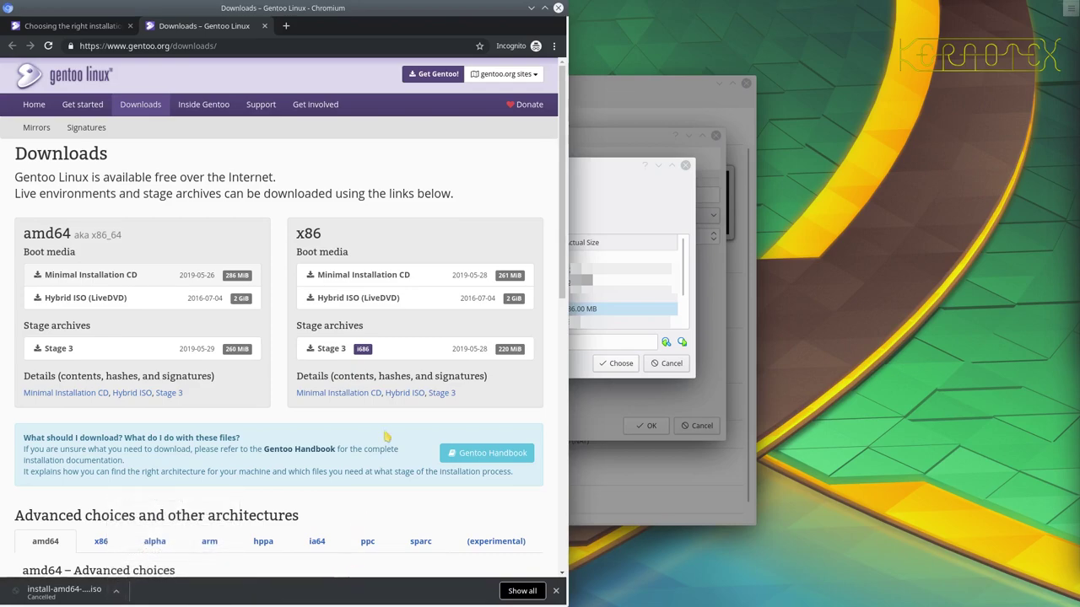
- Switch to VirtualBox and attach install-amd64-minimal-20190526T214502Z.iso to the Gentoo machine's SATA controller as an optical disk
left_click(610, 196)
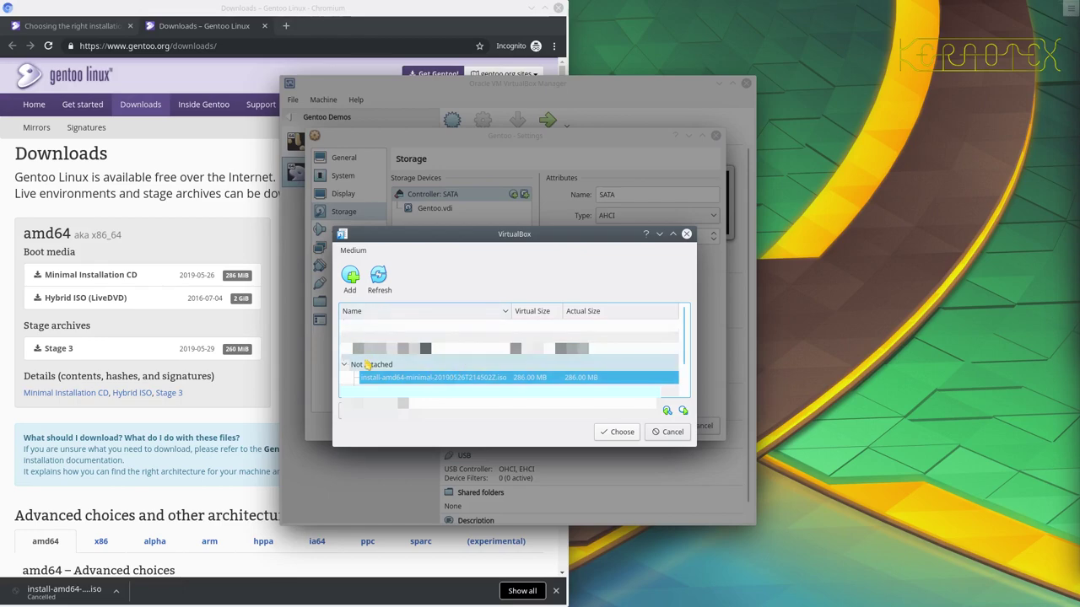
left_click(352, 280)
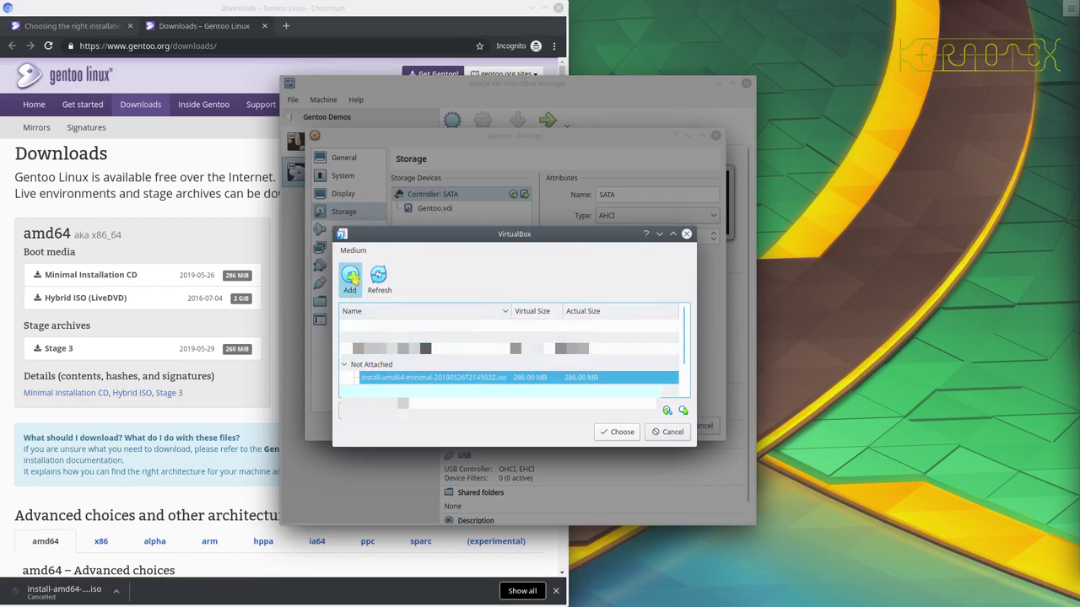
double_click(487, 283)
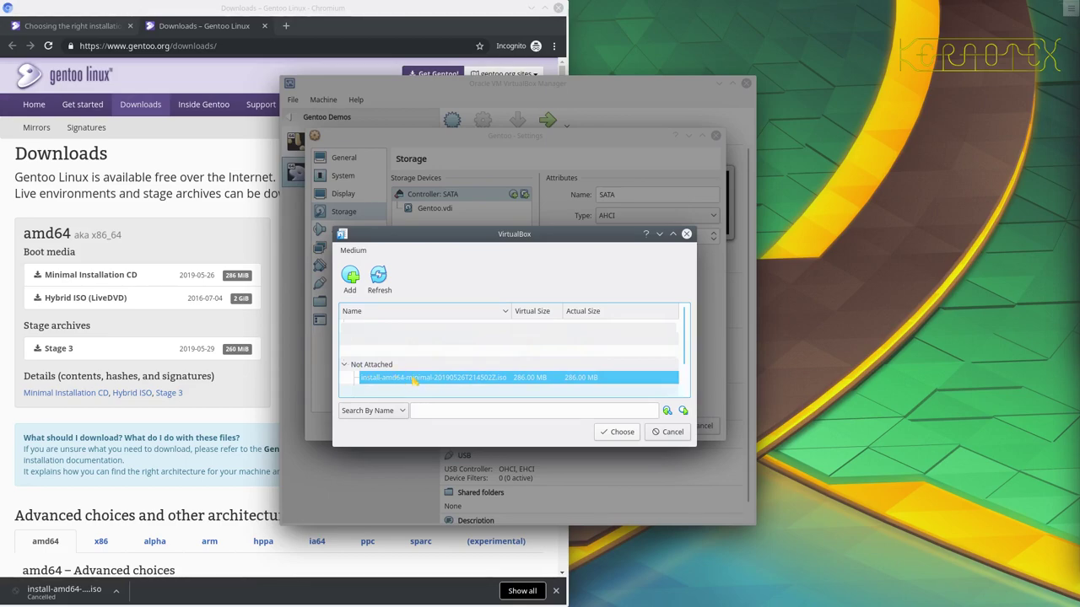
left_click(616, 432)
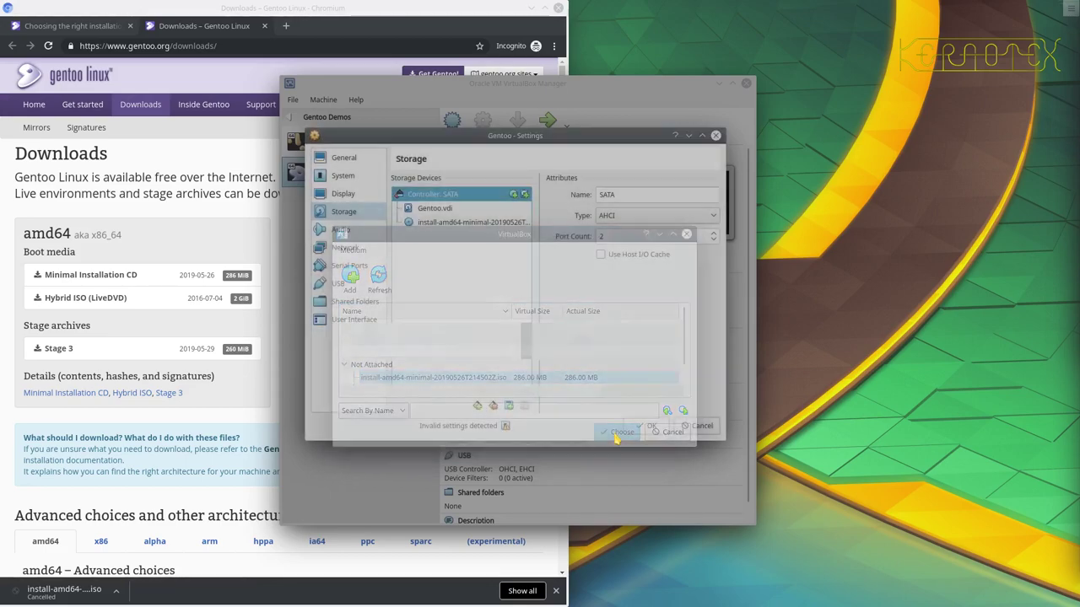
- Compare the SATA port assignments and attributes of the minimal installation ISO and the Gentoo.vdi hard disk
left_click(447, 223)
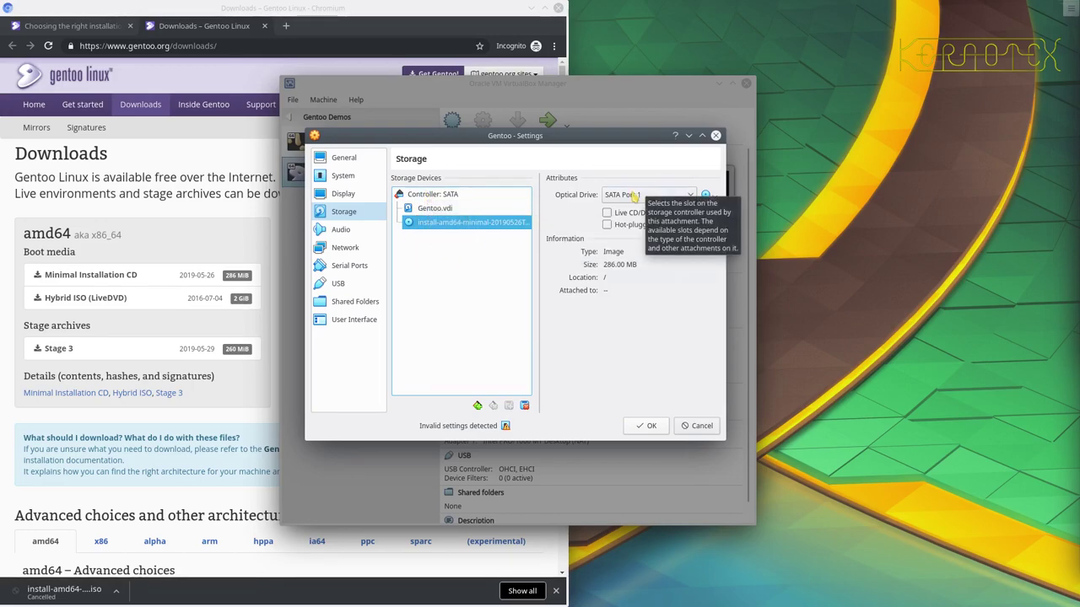
left_click(430, 208)
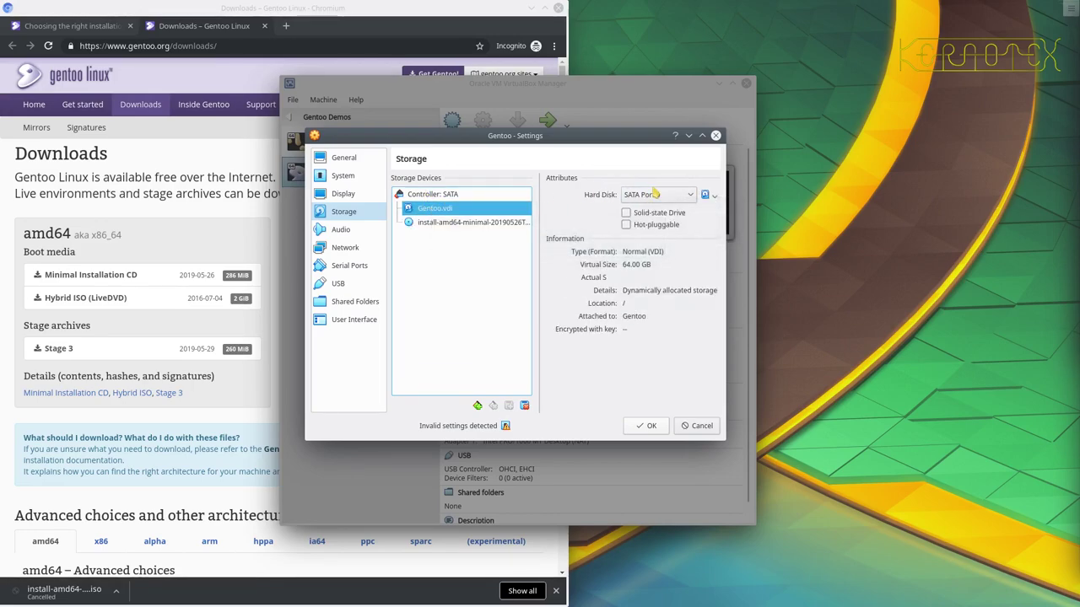
left_click(465, 225)
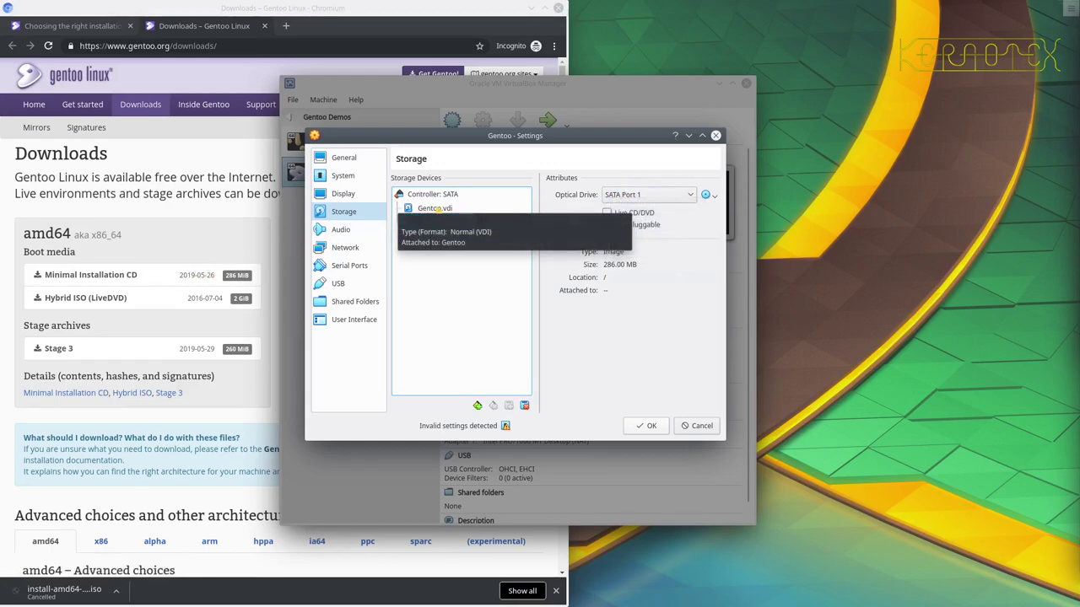
left_click(435, 210)
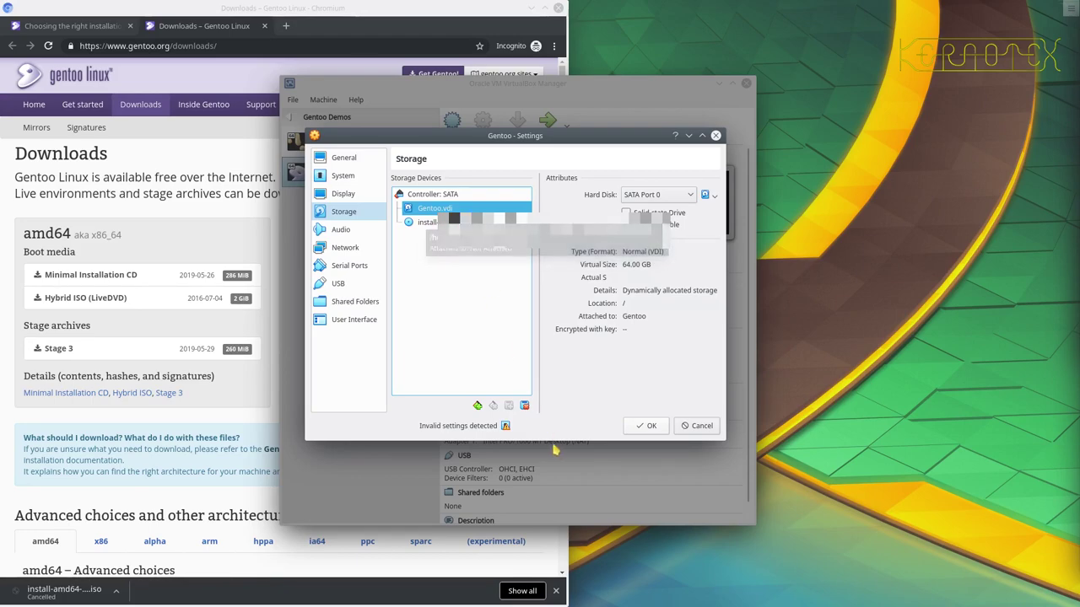
- Review the machine's audio controller options and keep ICH AC97 selected
left_click(341, 231)
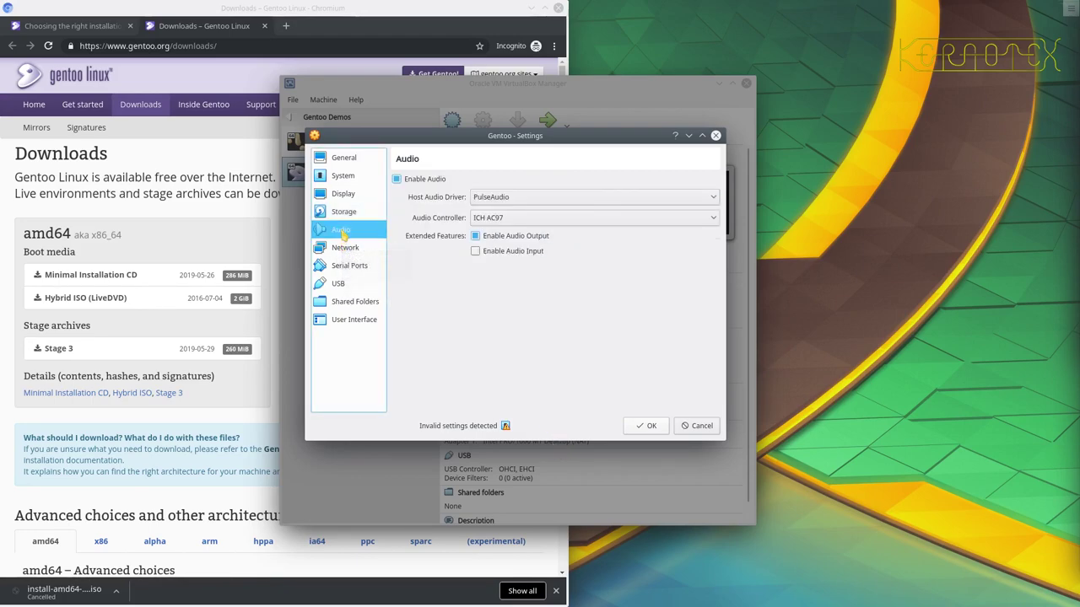
left_click(497, 218)
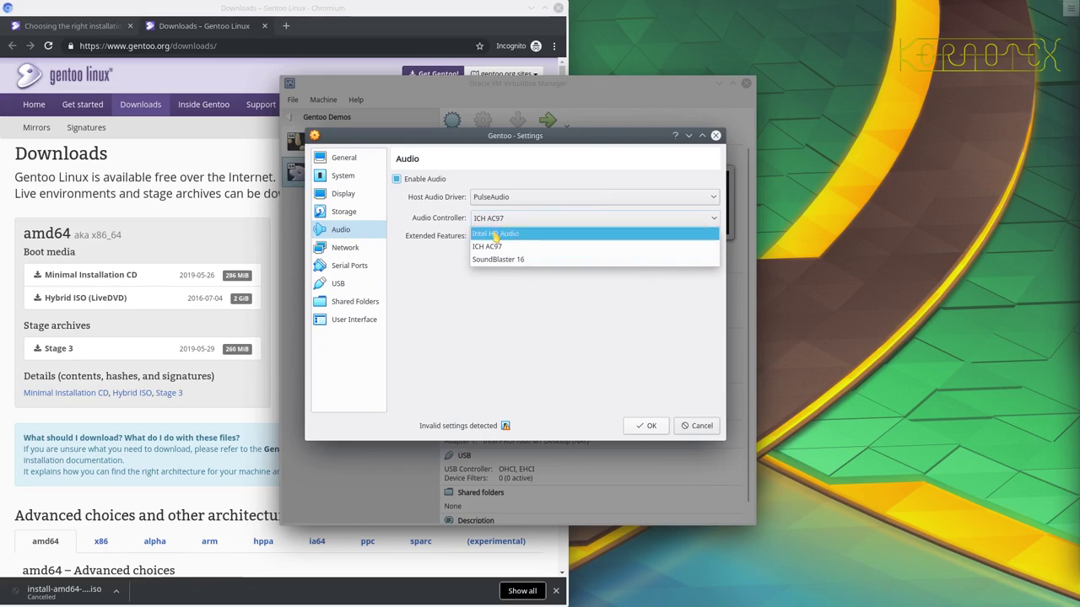
left_click(489, 246)
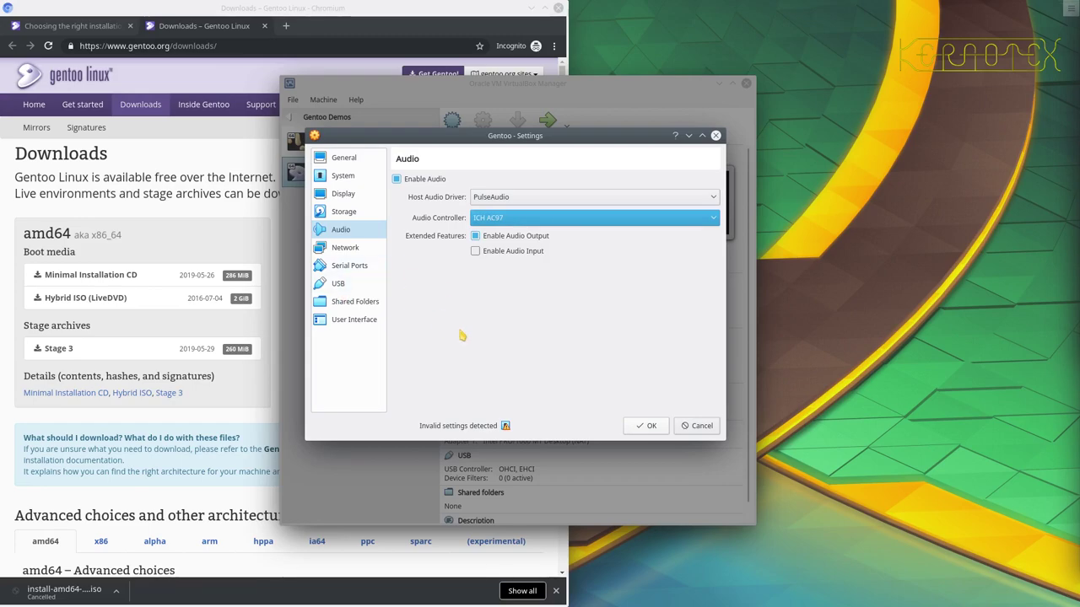
- Attach the Gentoo machine's network Adapter 1 to a Bridged Adapter
left_click(345, 248)
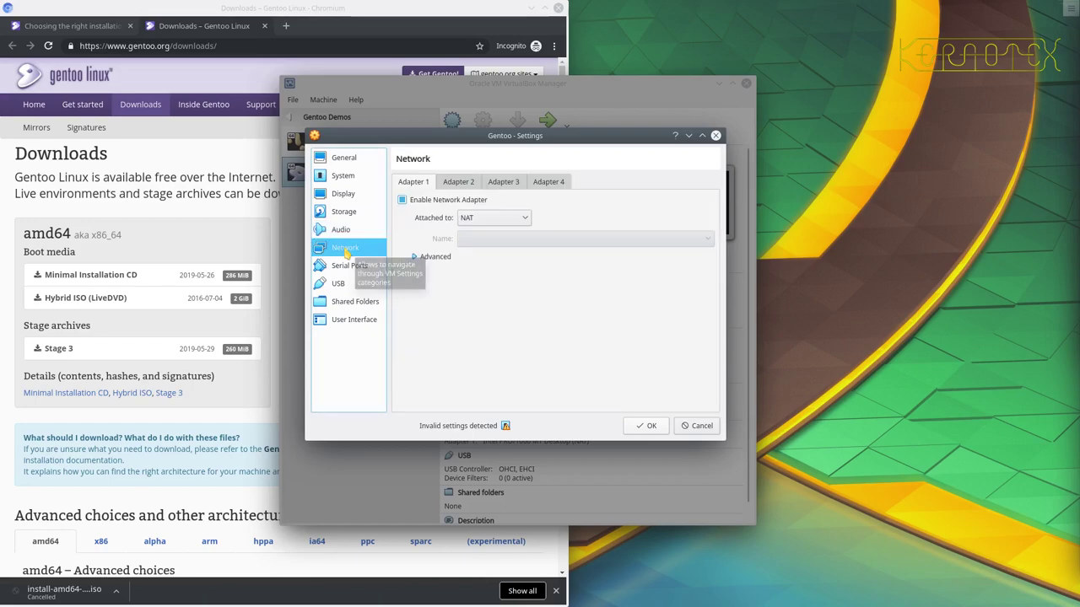
left_click(510, 219)
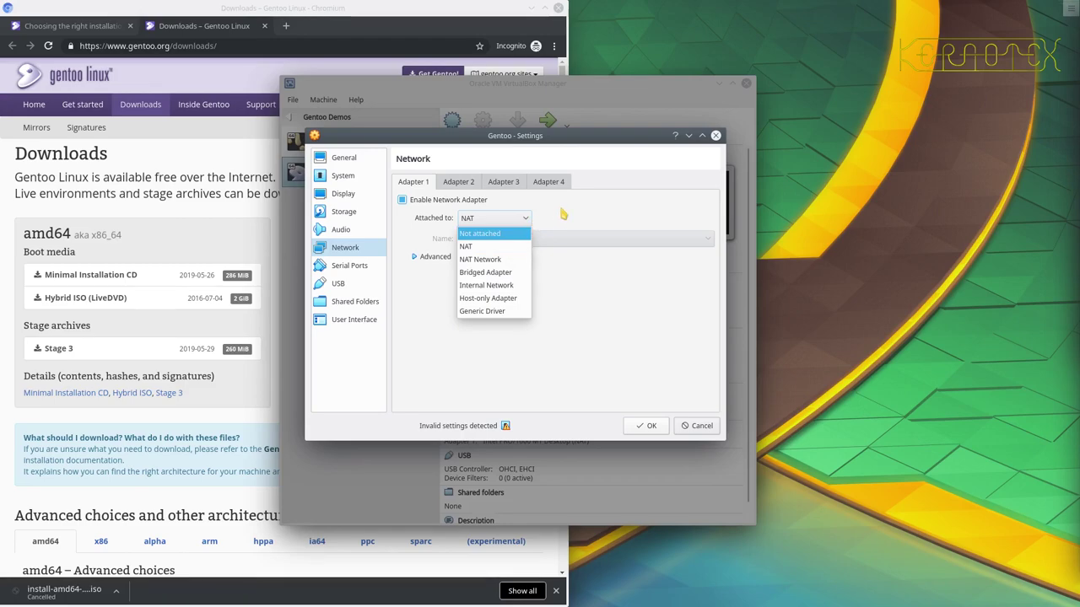
left_click(505, 273)
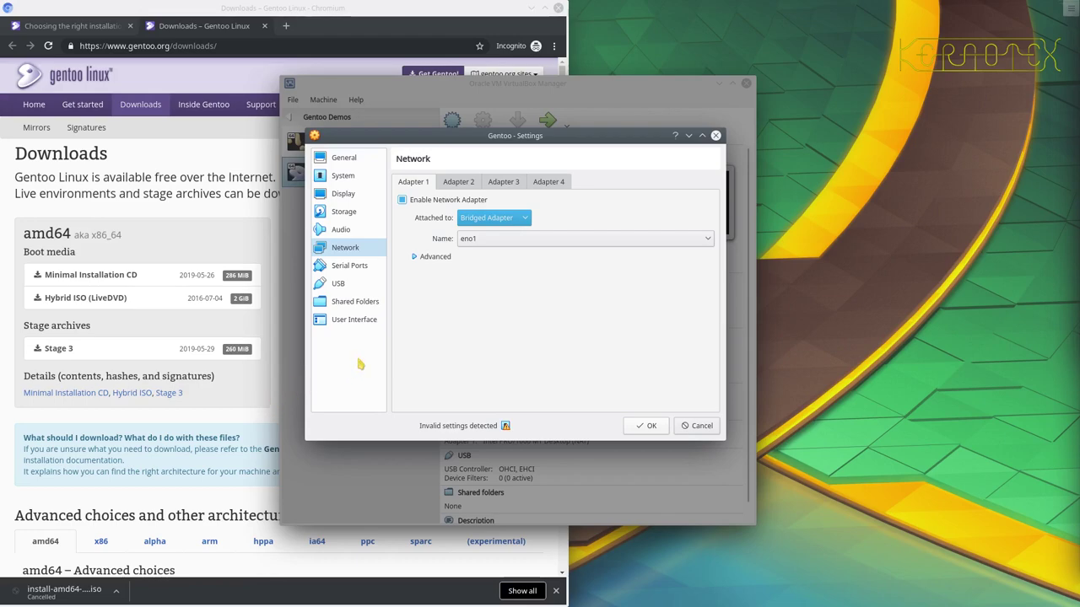
- Disable the Gentoo machine's USB controller, check the invalid settings notice, and save the machine's settings
left_click(352, 267)
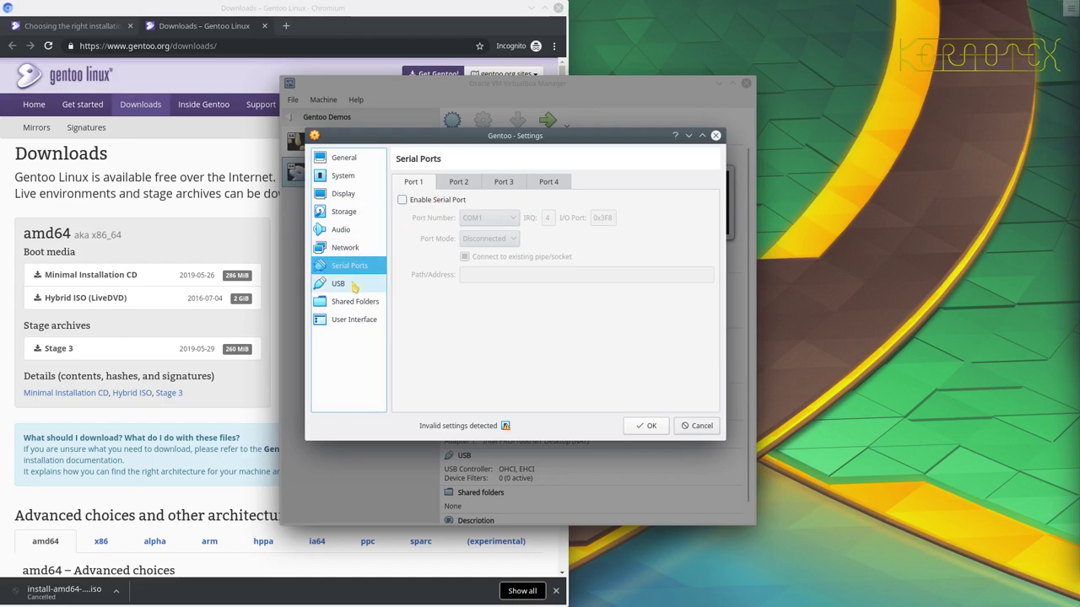
left_click(337, 284)
left_click(397, 178)
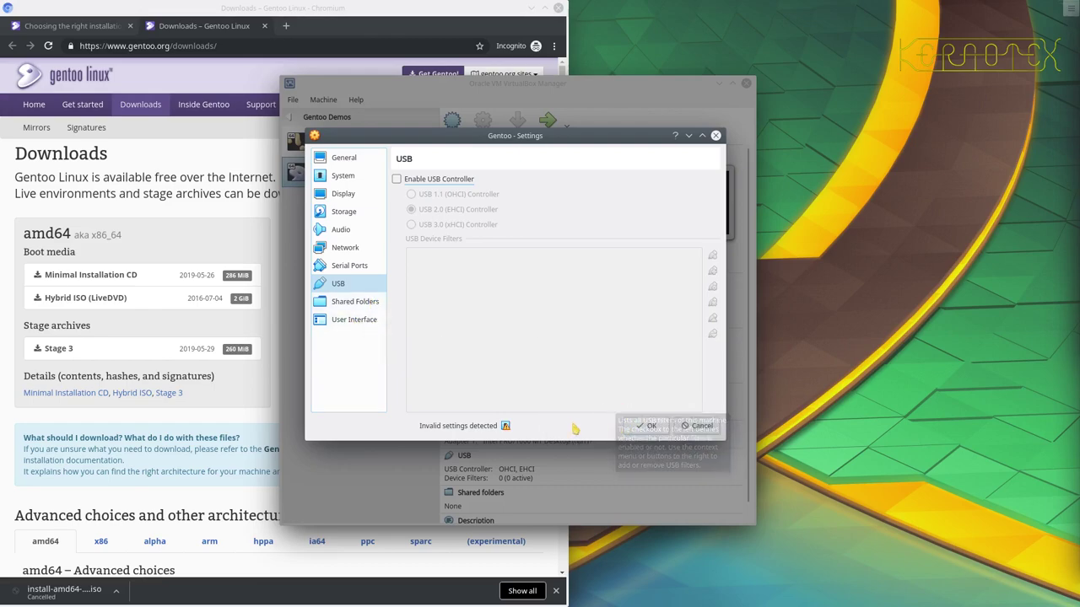
mouse_move(505, 426)
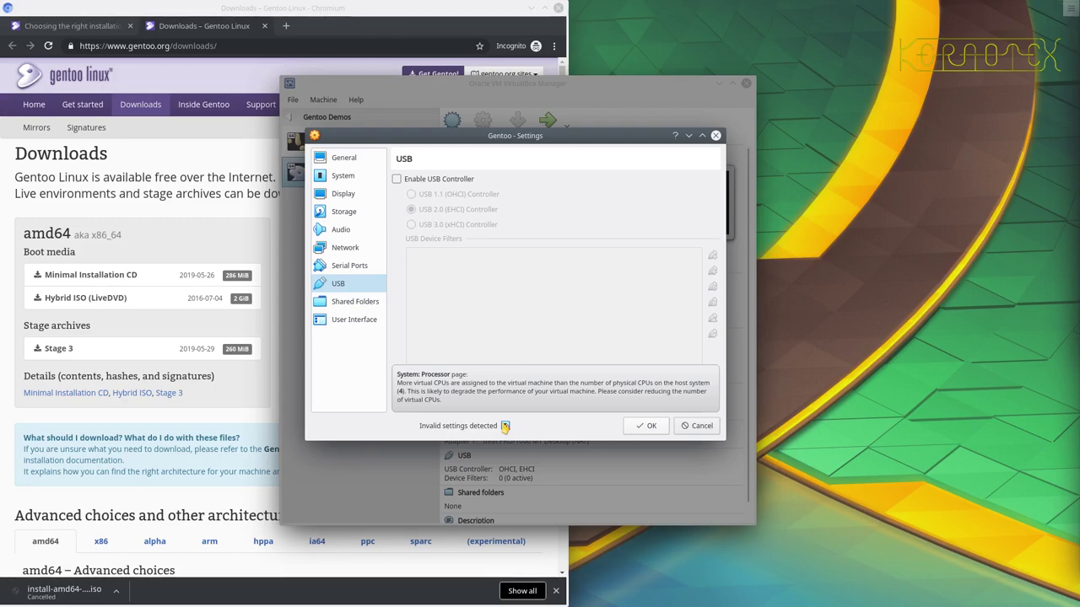
left_click(648, 426)
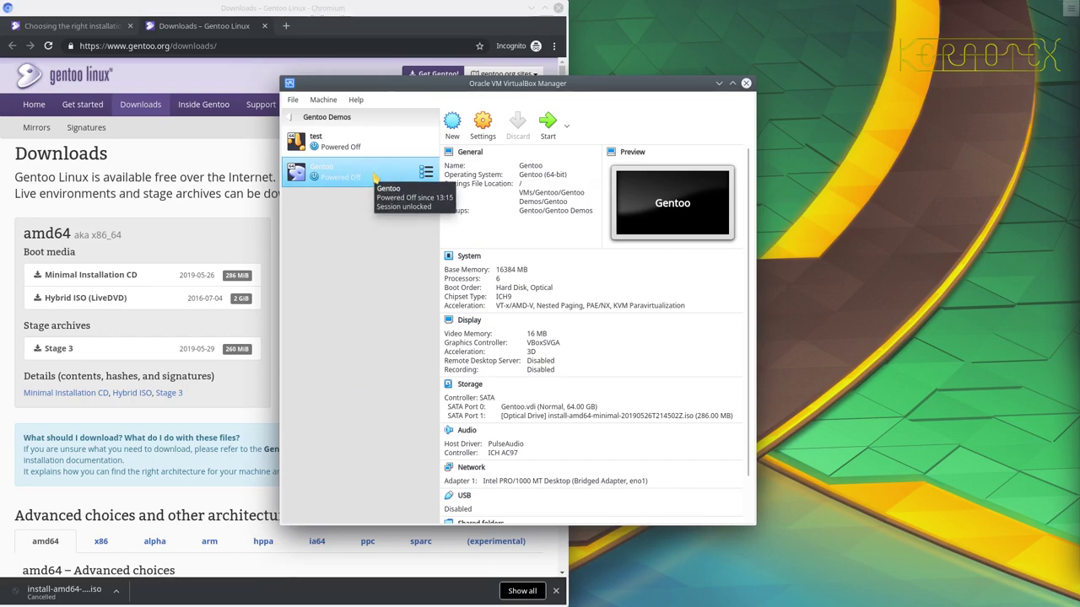
- Switch to Chromium, close the Gentoo Downloads page, and examine the Handbook's sections on obtaining media, verifying downloaded files and burning a disk
left_click(264, 27)
left_click(261, 26)
scroll(182, 299, "down", 1)
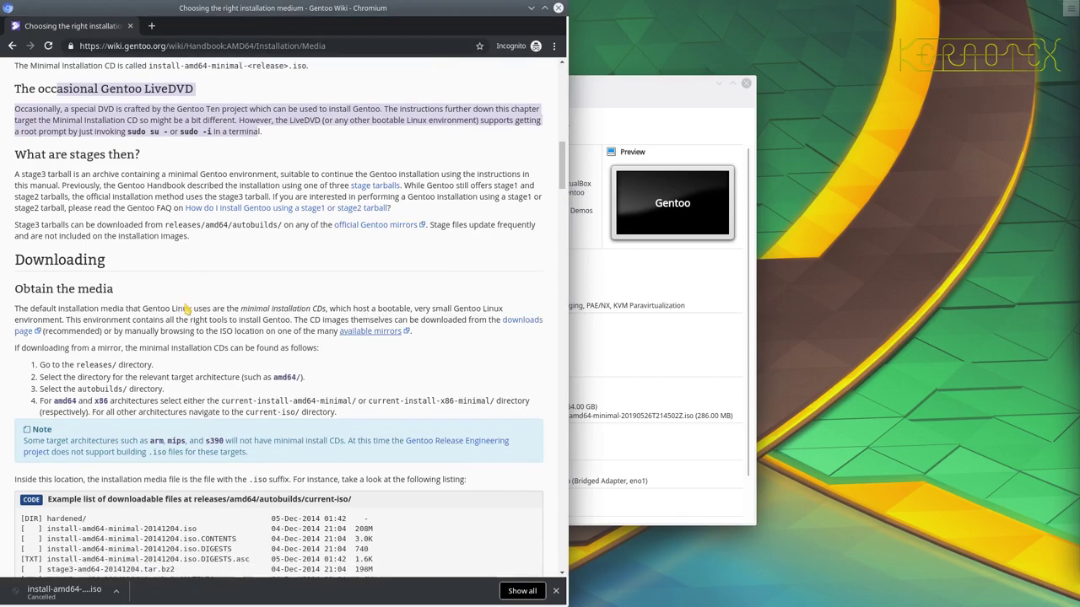
scroll(185, 311, "down", 3)
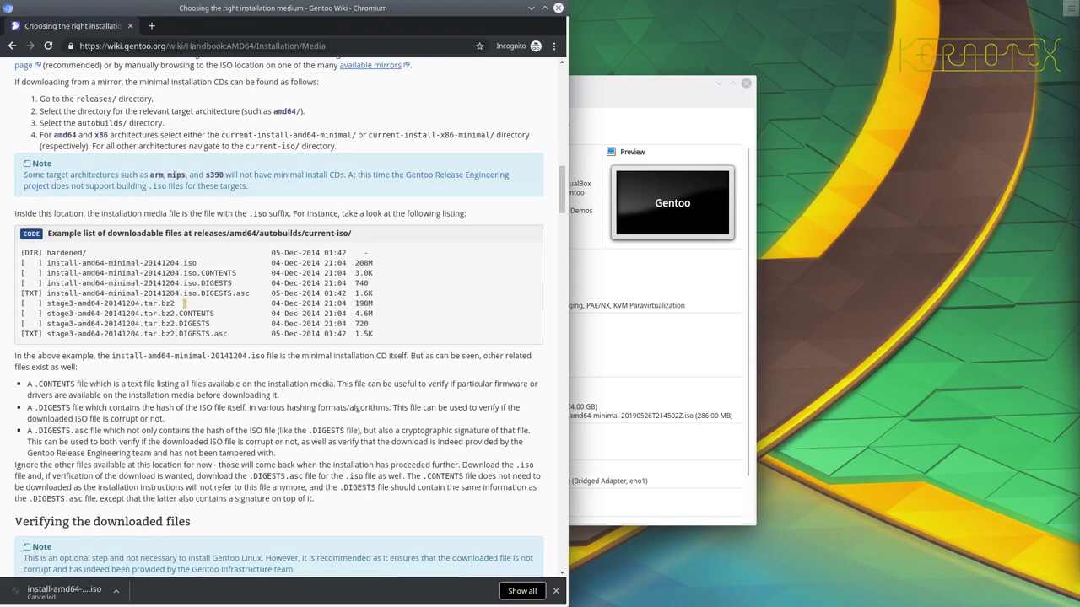
scroll(184, 303, "down", 2)
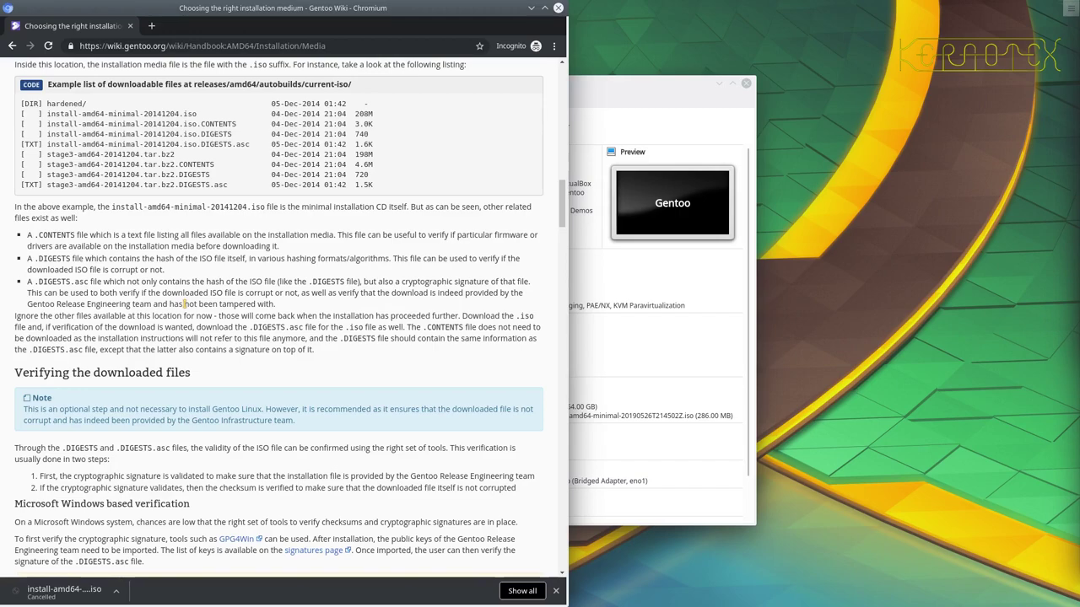
scroll(183, 304, "up", 2)
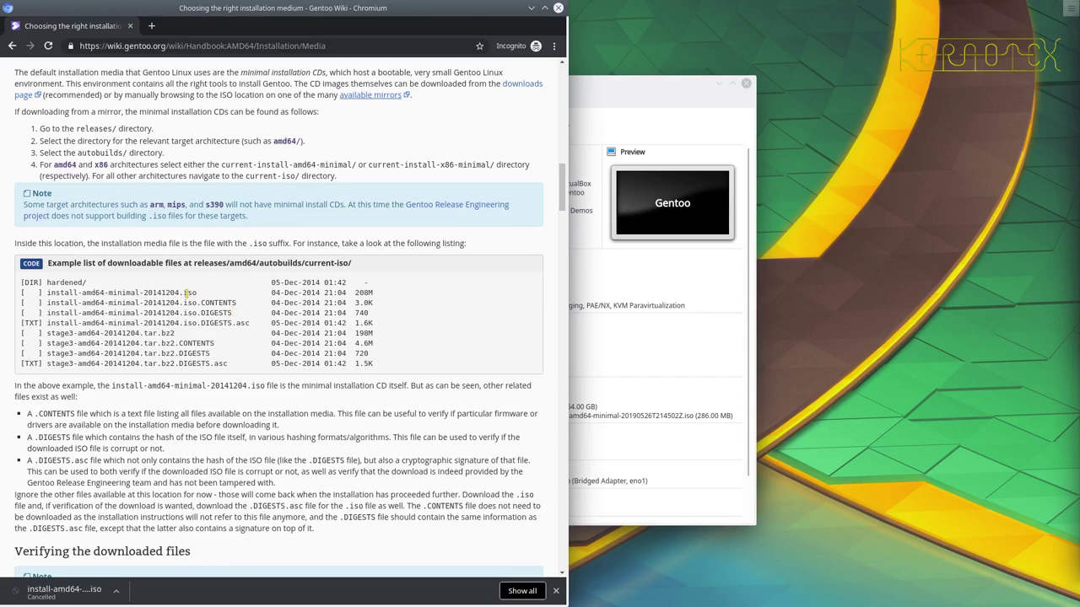
scroll(171, 302, "down", 5)
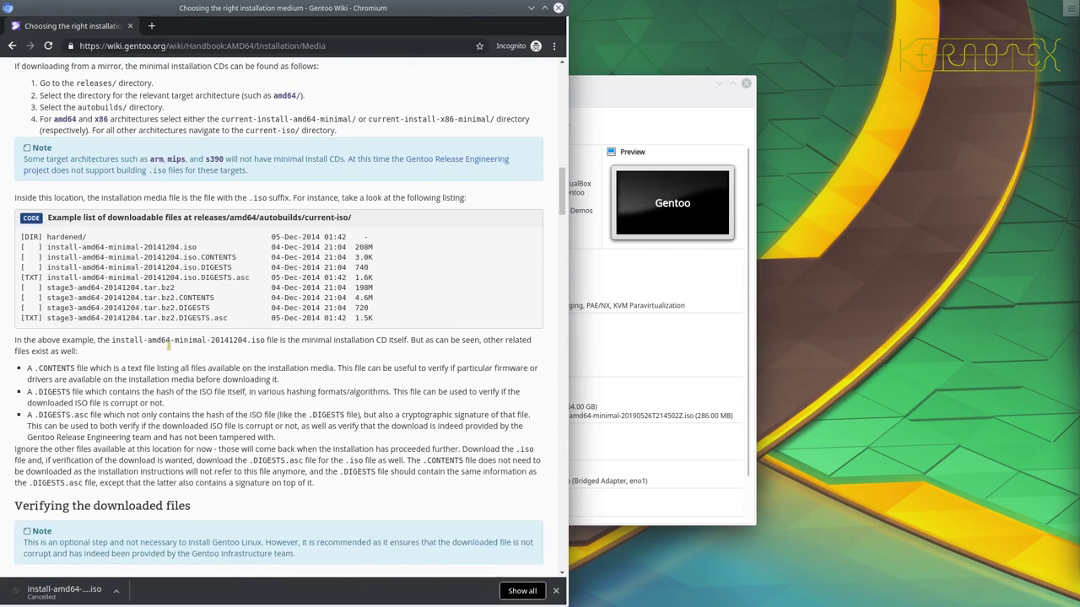
scroll(169, 345, "down", 4)
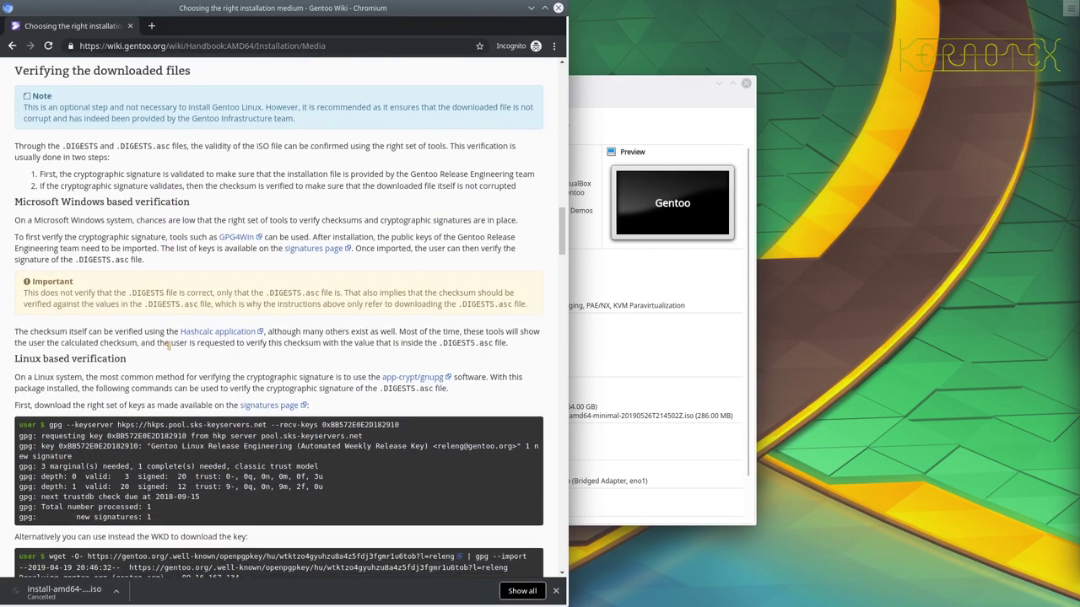
scroll(169, 344, "down", 10)
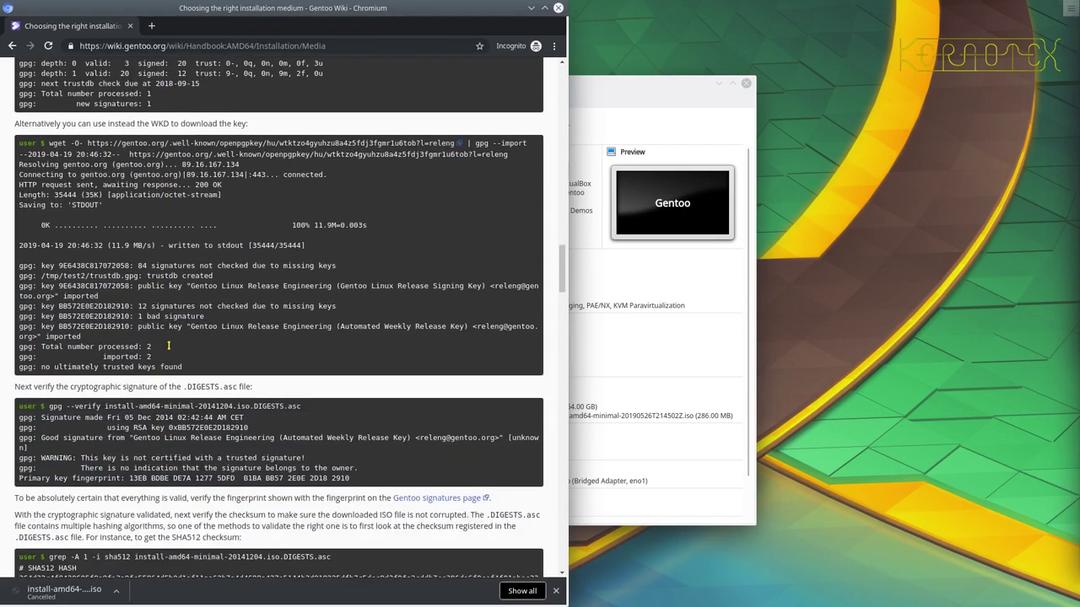
scroll(169, 344, "down", 2)
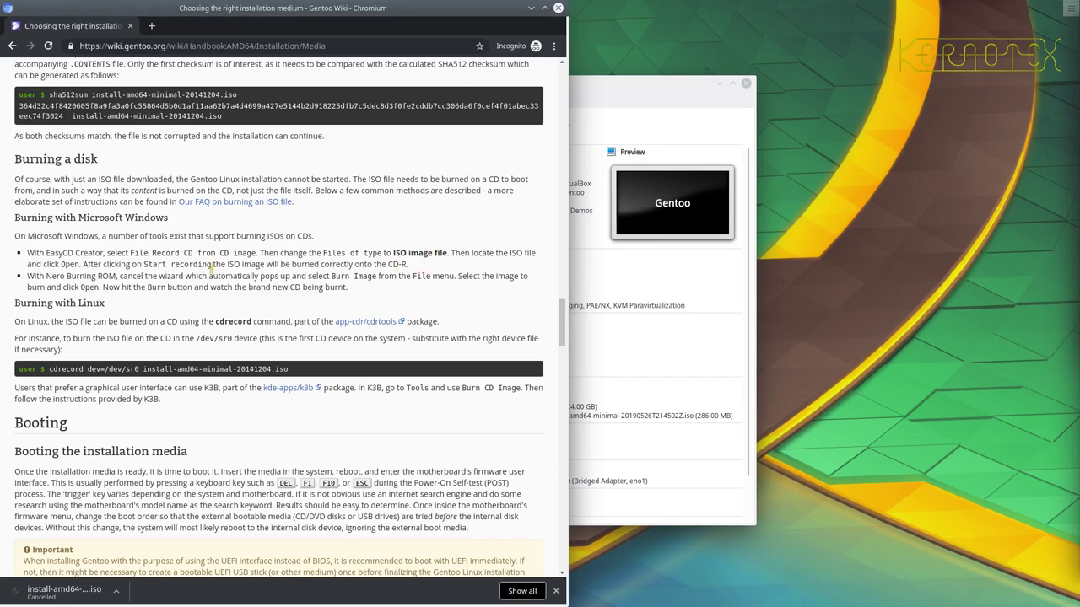
- Examine the Handbook's Booting section, including kernel choices, hardware options, logical volume management and other boot options
scroll(205, 384, "down", 2)
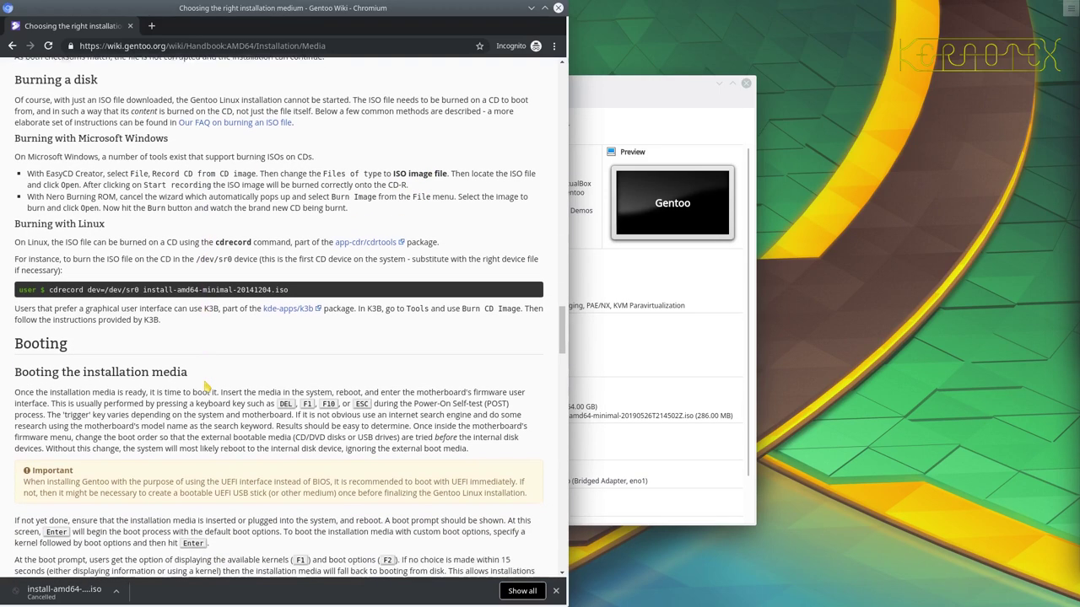
scroll(205, 387, "down", 3)
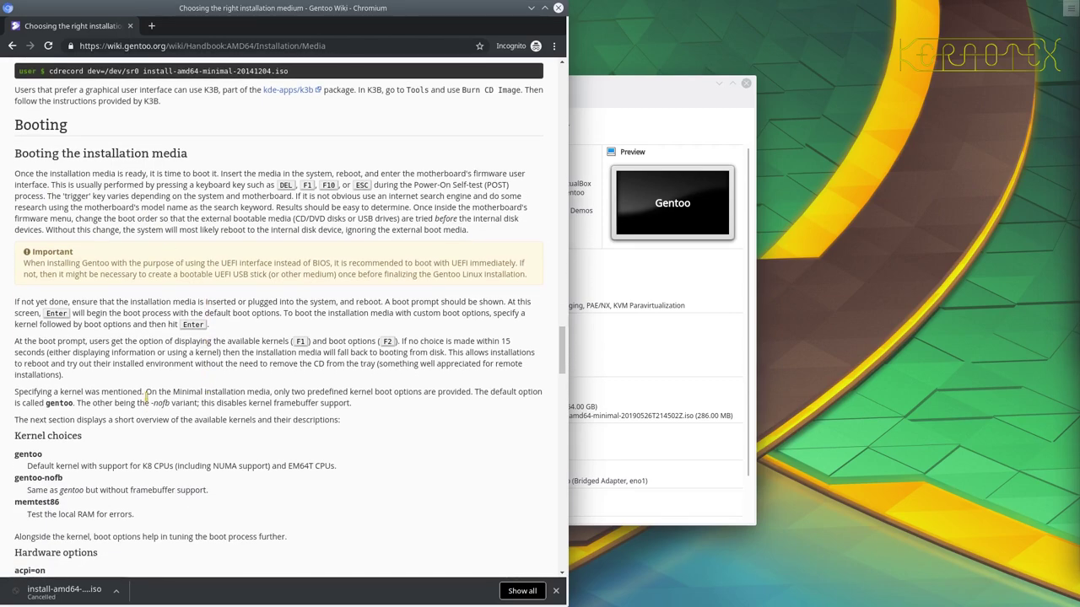
scroll(182, 451, "down", 6)
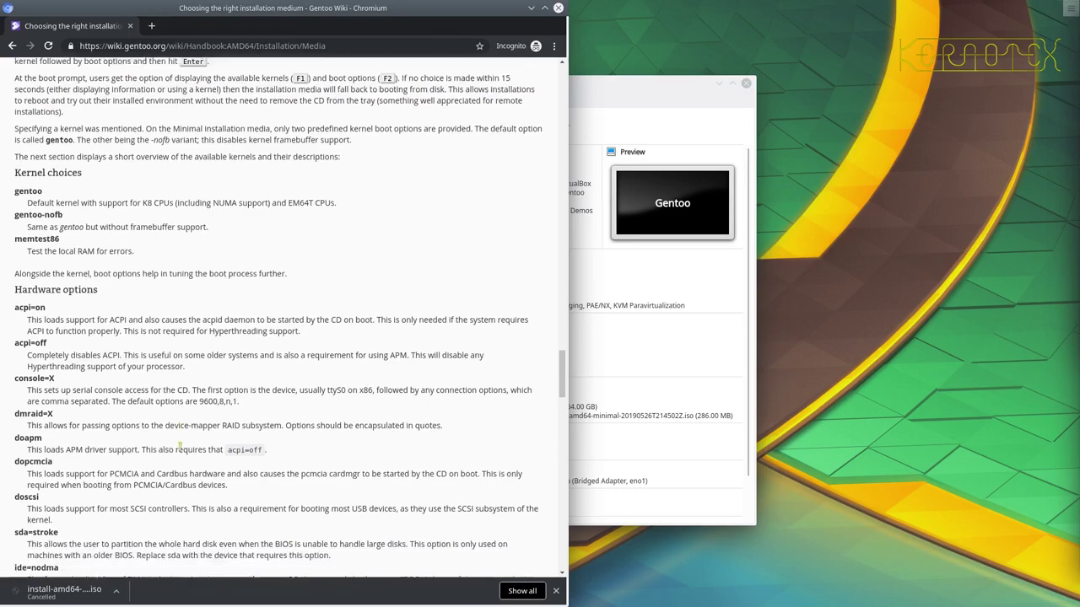
scroll(180, 447, "down", 10)
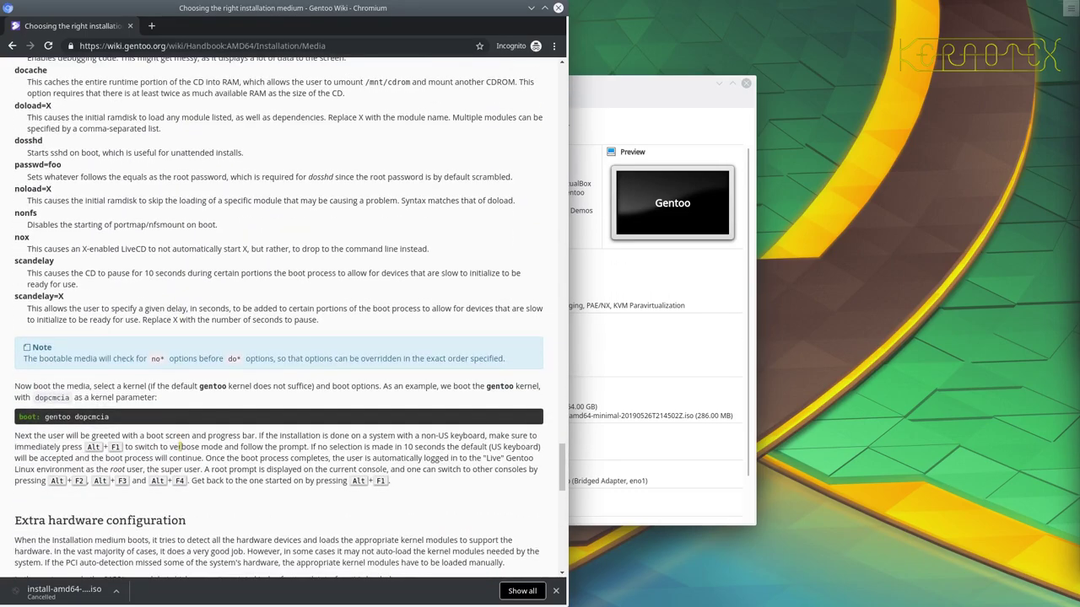
scroll(180, 447, "up", 1)
scroll(180, 447, "up", 10)
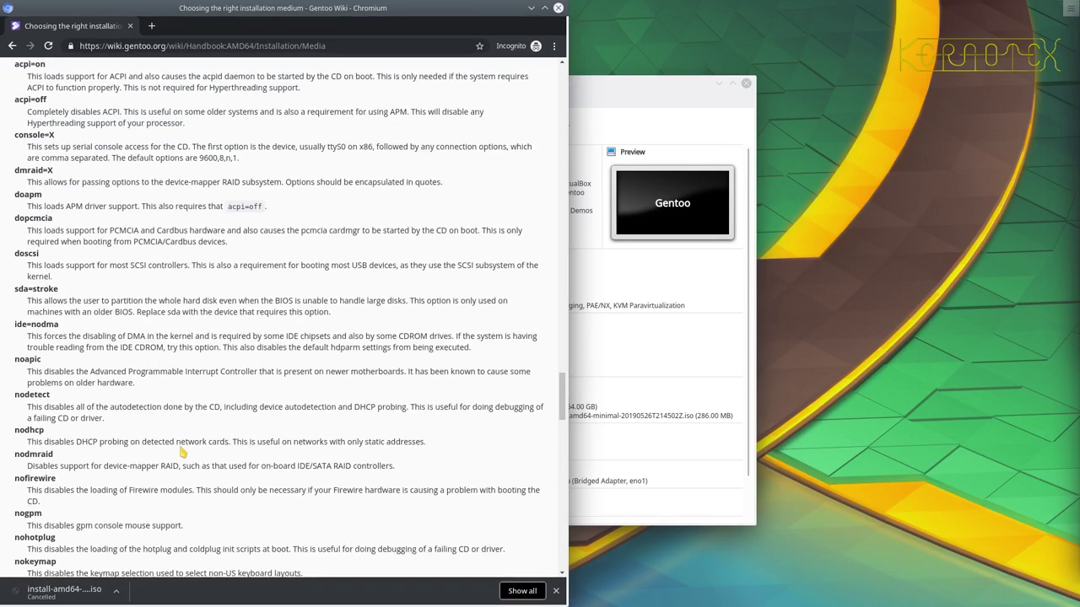
scroll(179, 449, "up", 1)
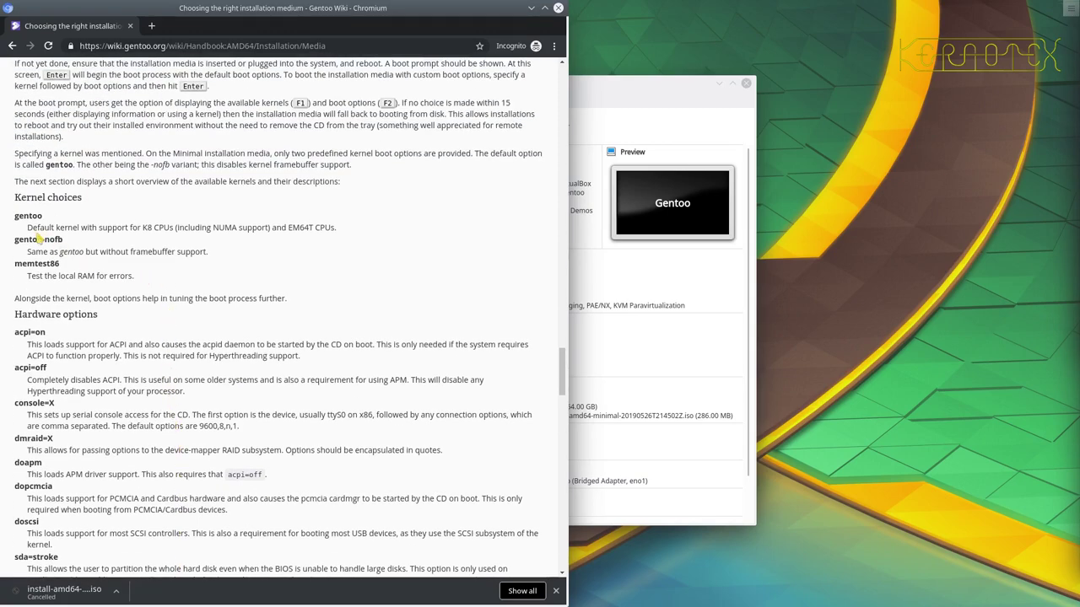
scroll(52, 392, "down", 3)
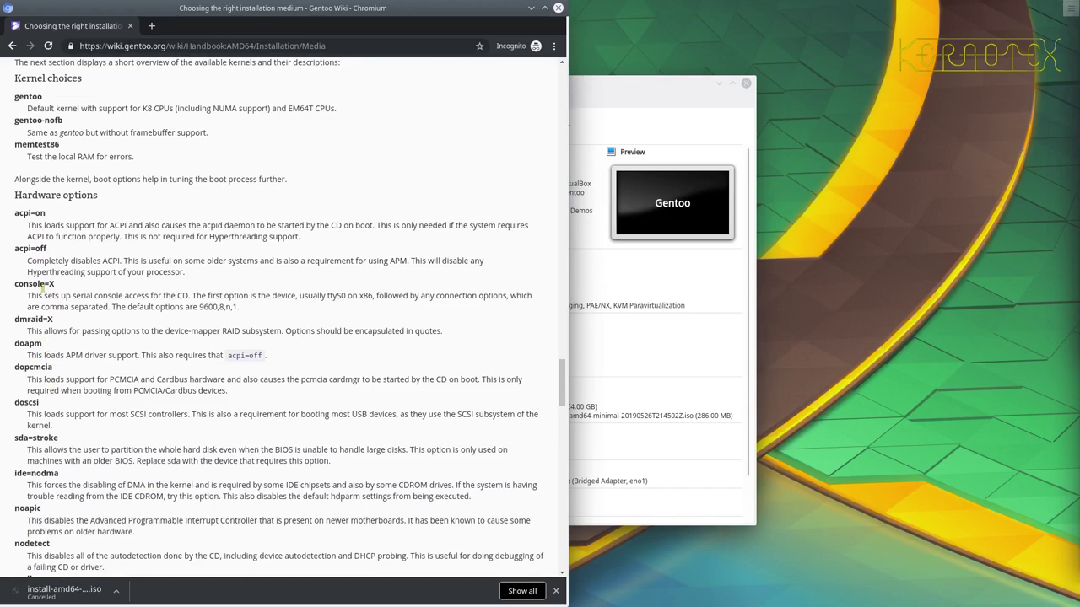
scroll(52, 405, "down", 5)
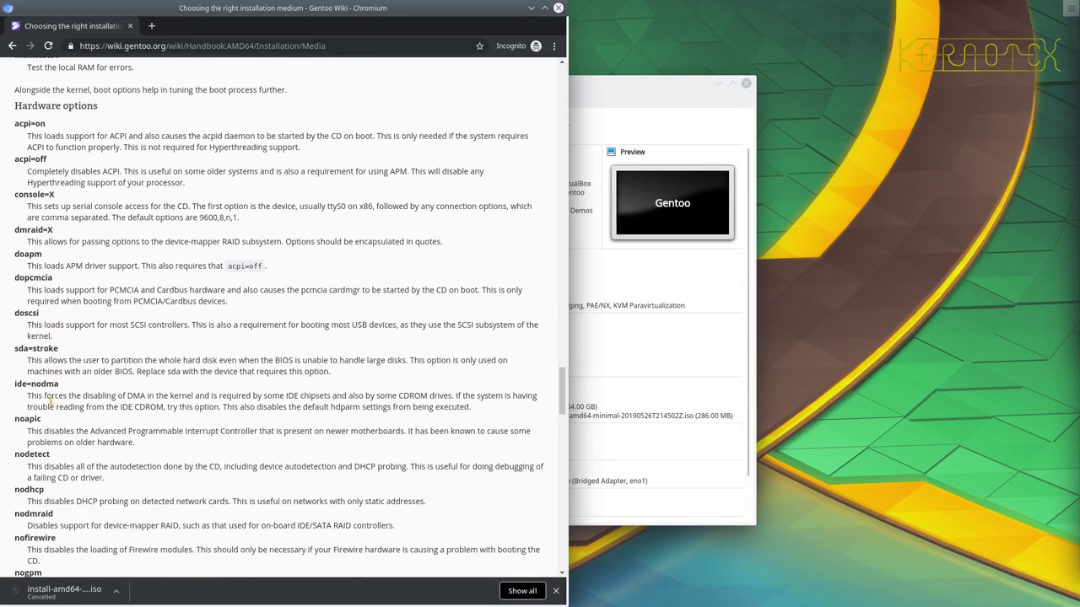
scroll(52, 405, "down", 2)
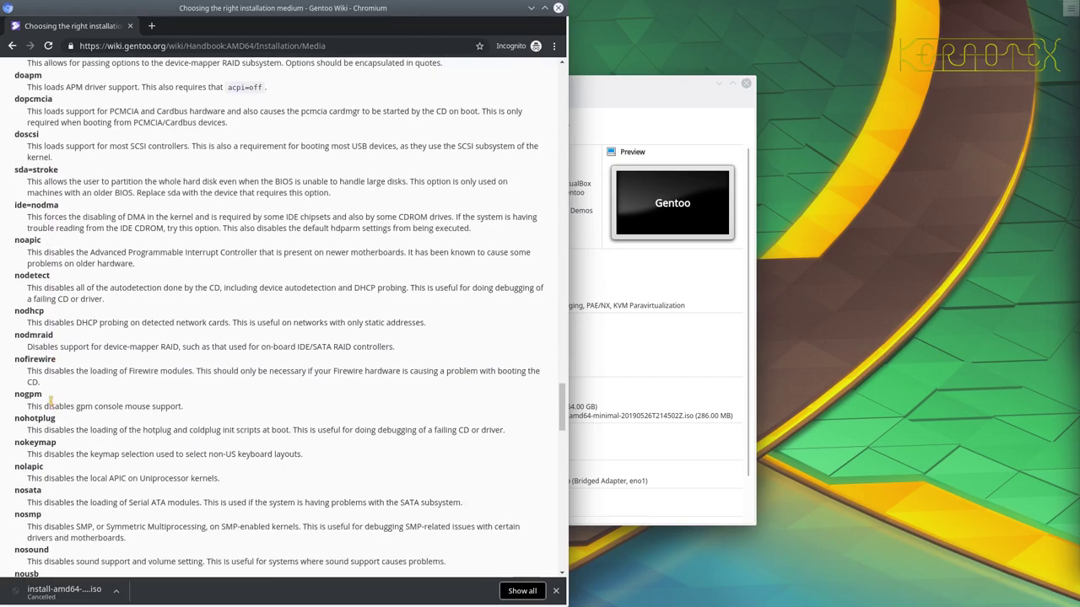
scroll(50, 401, "down", 1)
scroll(50, 401, "down", 9)
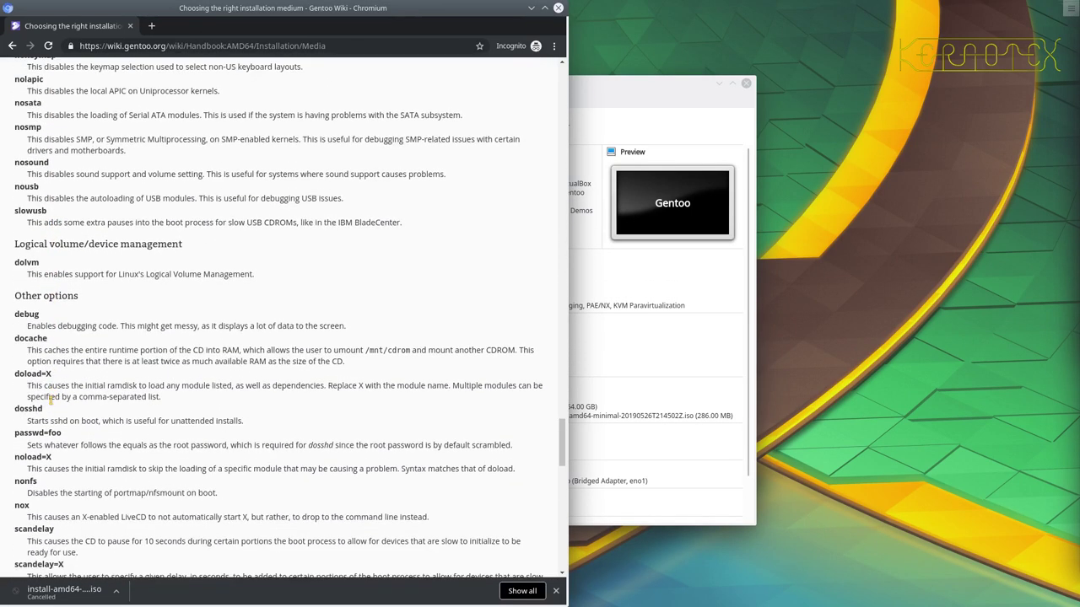
scroll(217, 401, "down", 3)
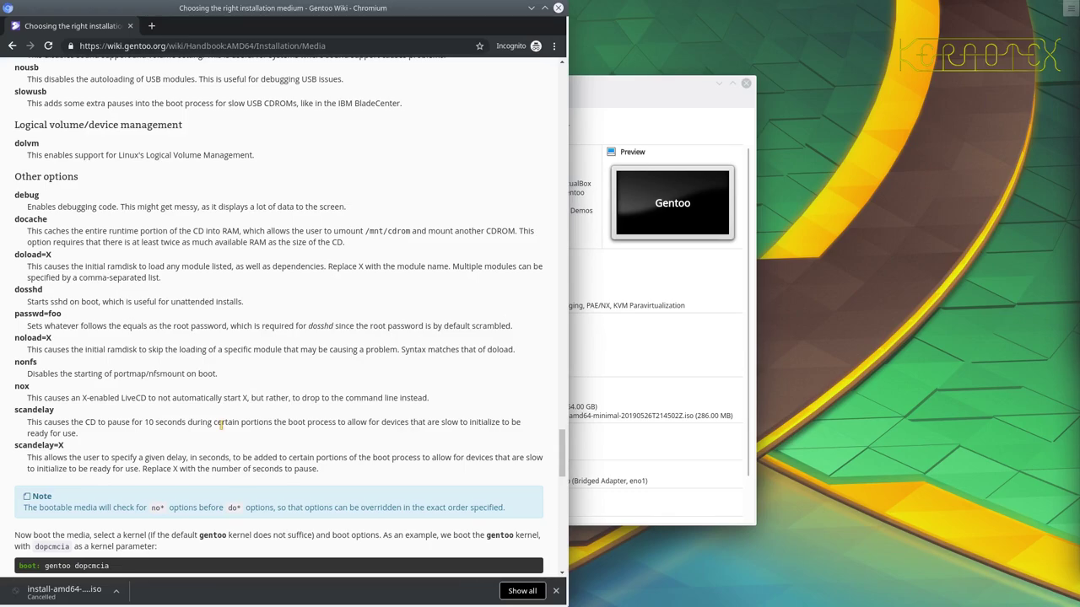
scroll(221, 425, "up", 12)
scroll(221, 425, "up", 8)
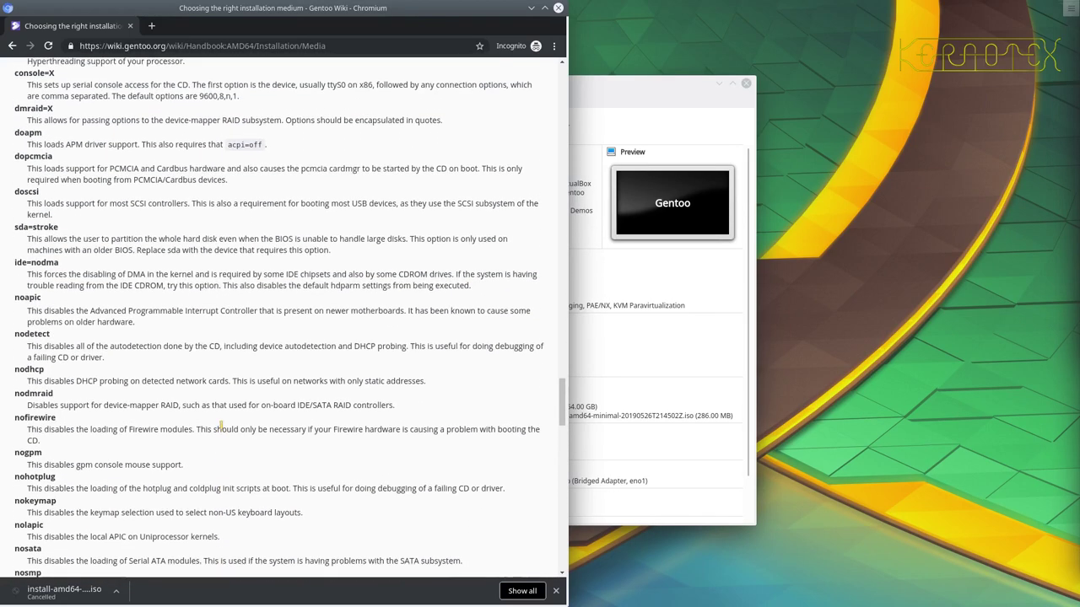
scroll(221, 425, "up", 1)
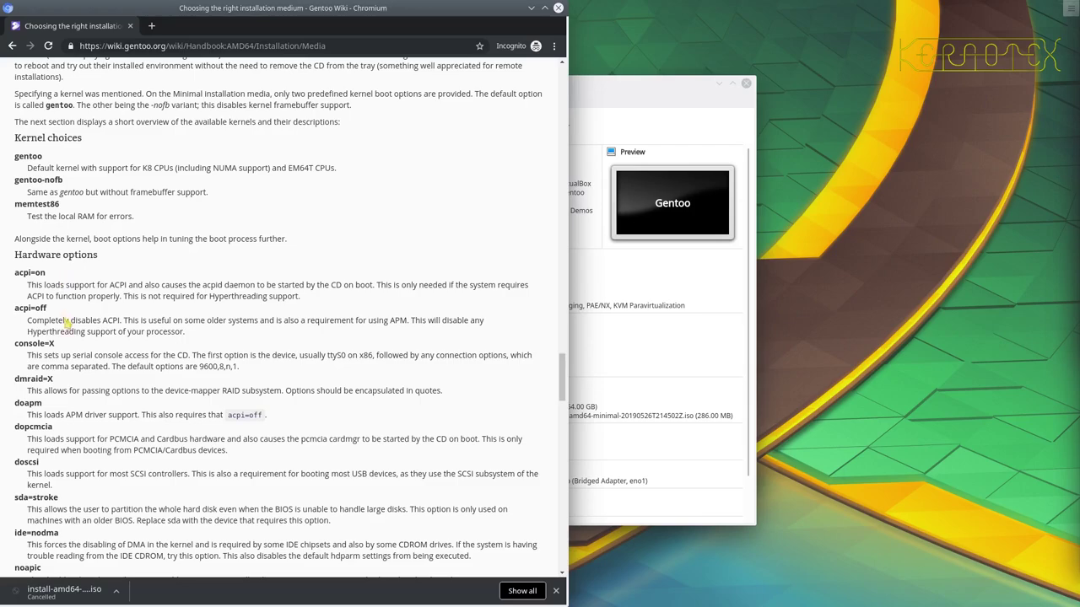
scroll(76, 403, "down", 15)
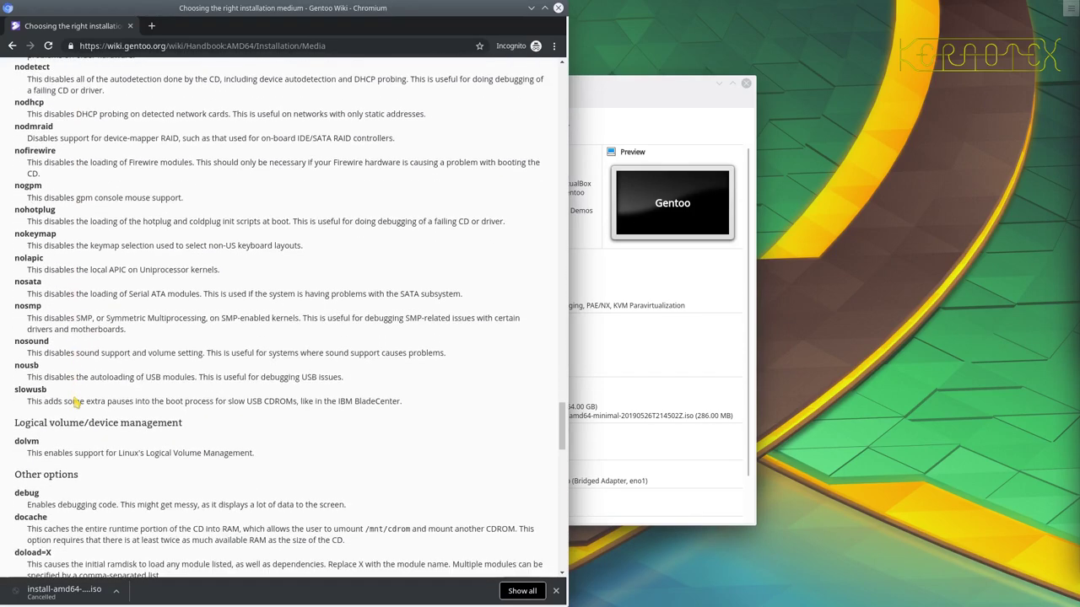